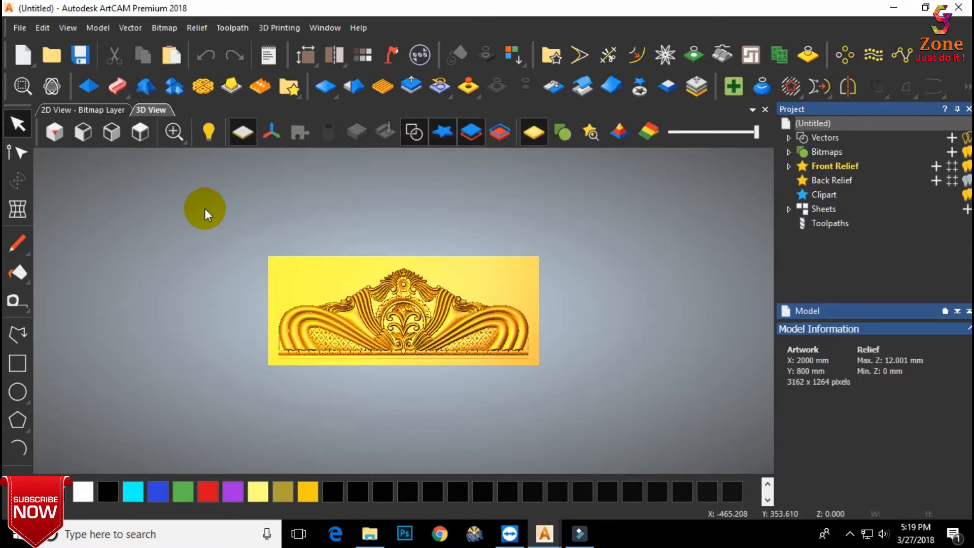
- Set the relief material's reflection map to None in the lights and material settings and apply the change
scroll(443, 327, up, 3)
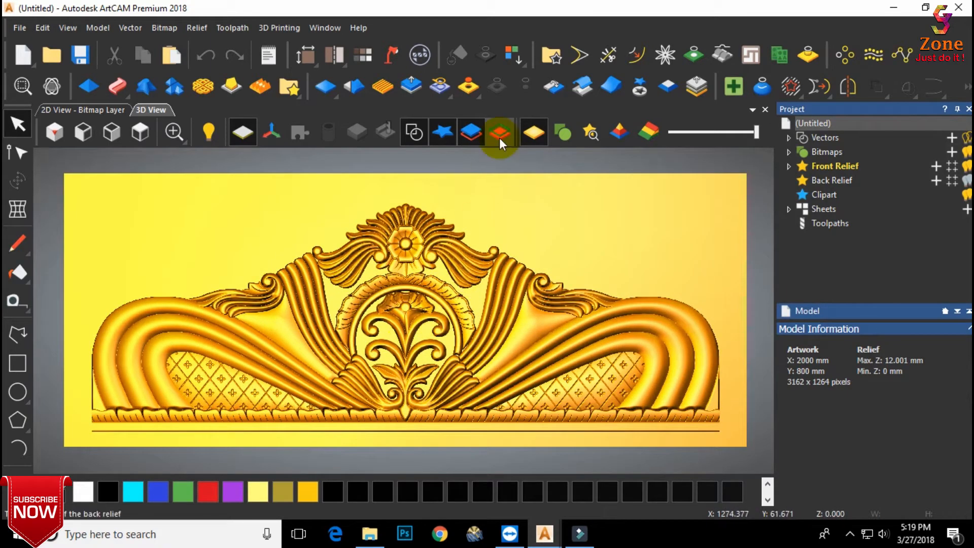
click(392, 57)
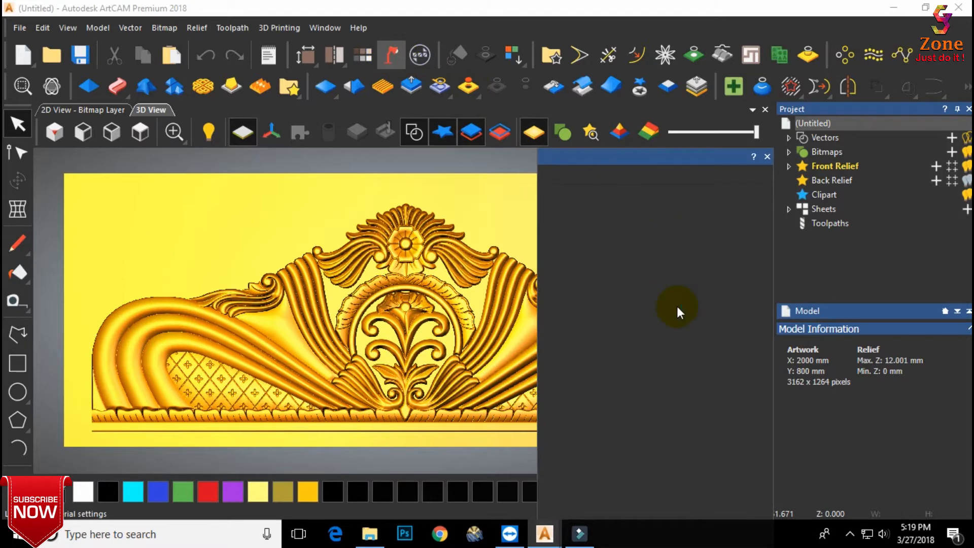
scroll(679, 406, down, 1)
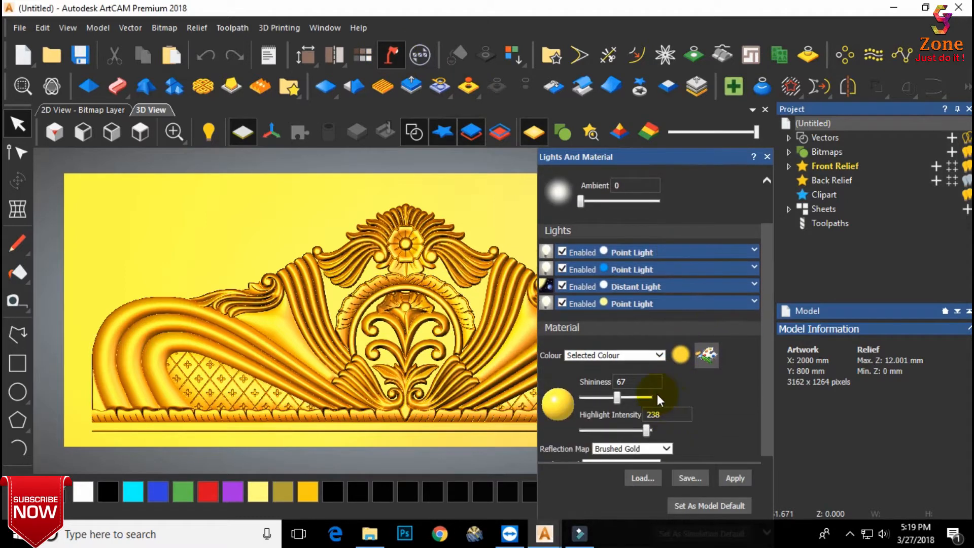
click(662, 448)
click(615, 343)
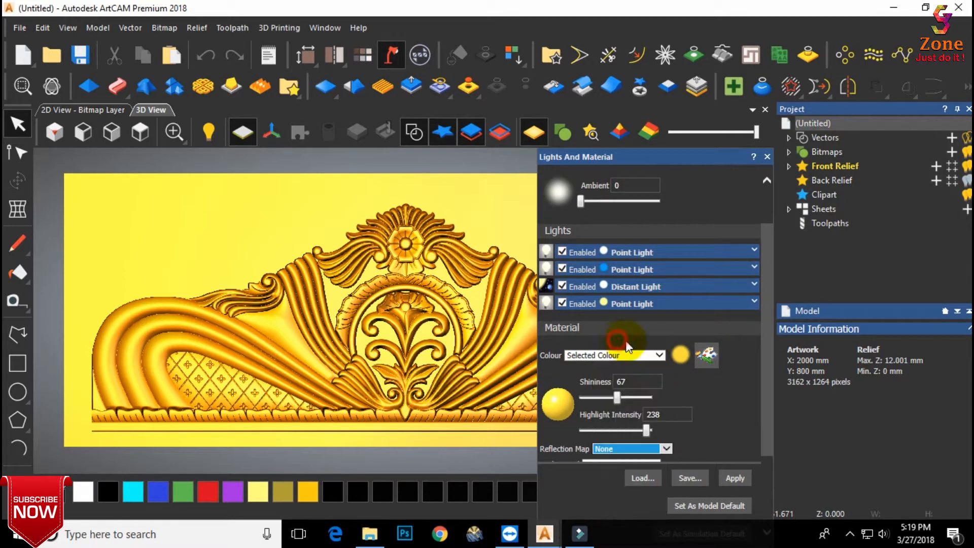
click(735, 477)
click(767, 156)
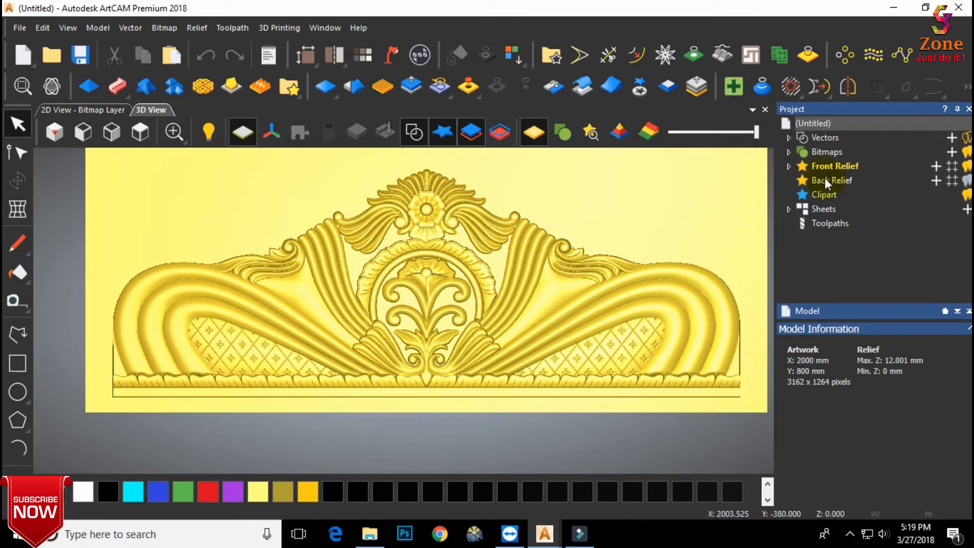
- Create smooth boundary vectors around the selected relief layer without using a height range
click(789, 168)
click(790, 167)
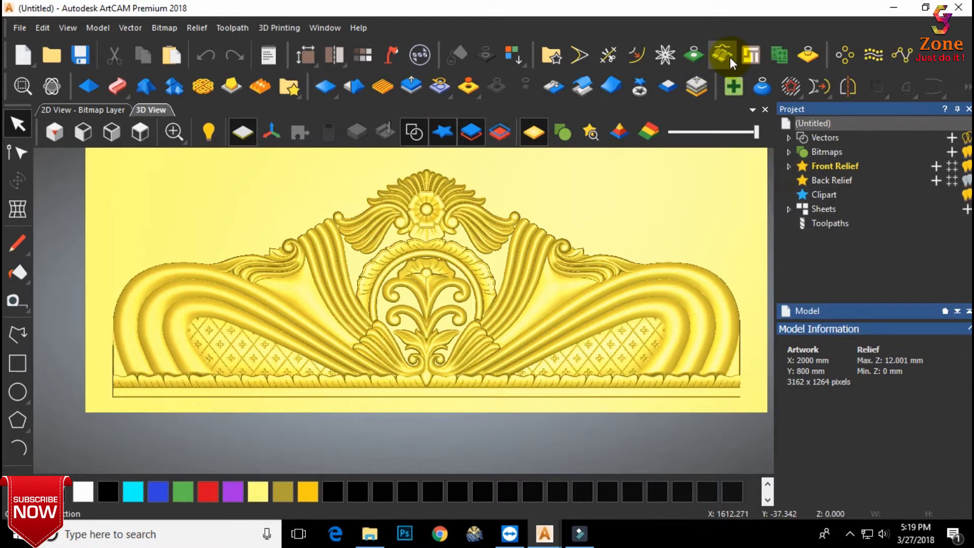
click(807, 54)
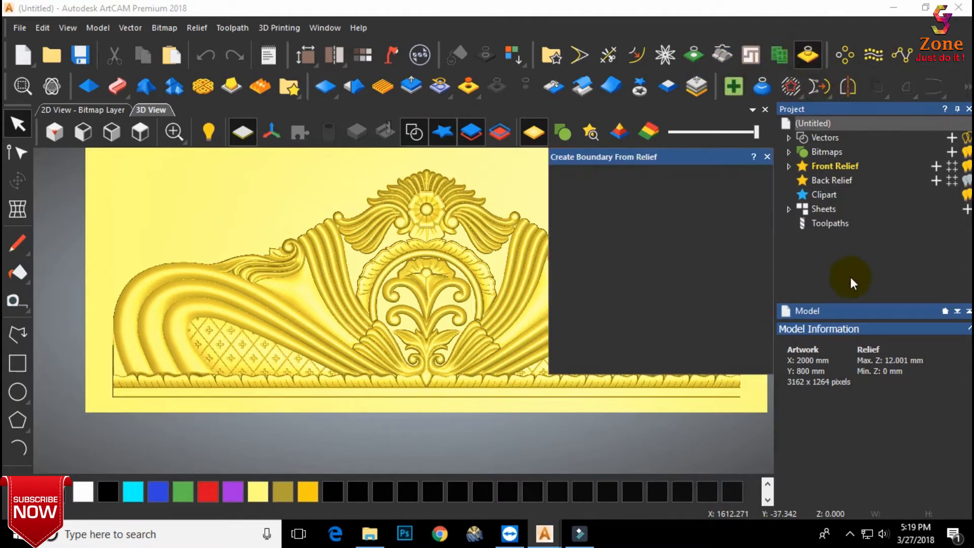
click(742, 355)
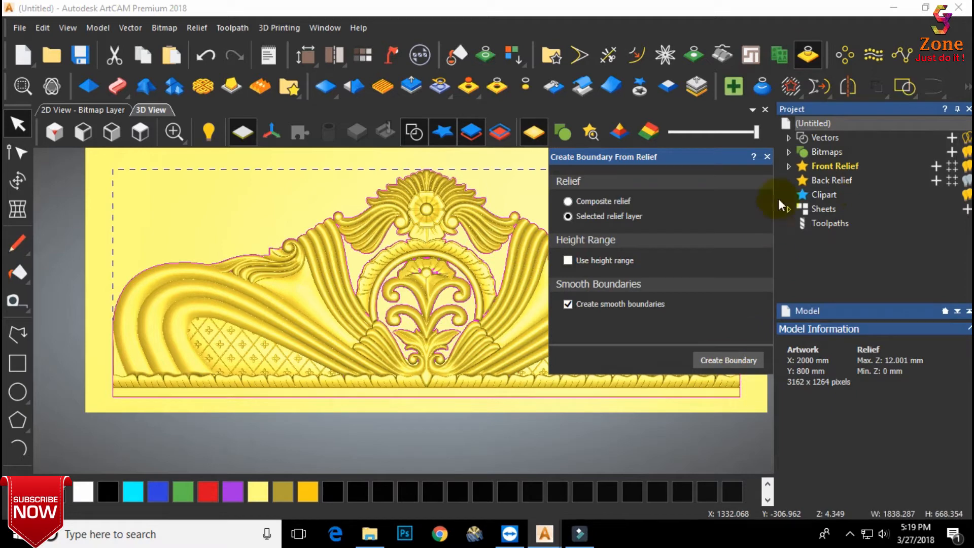
click(768, 157)
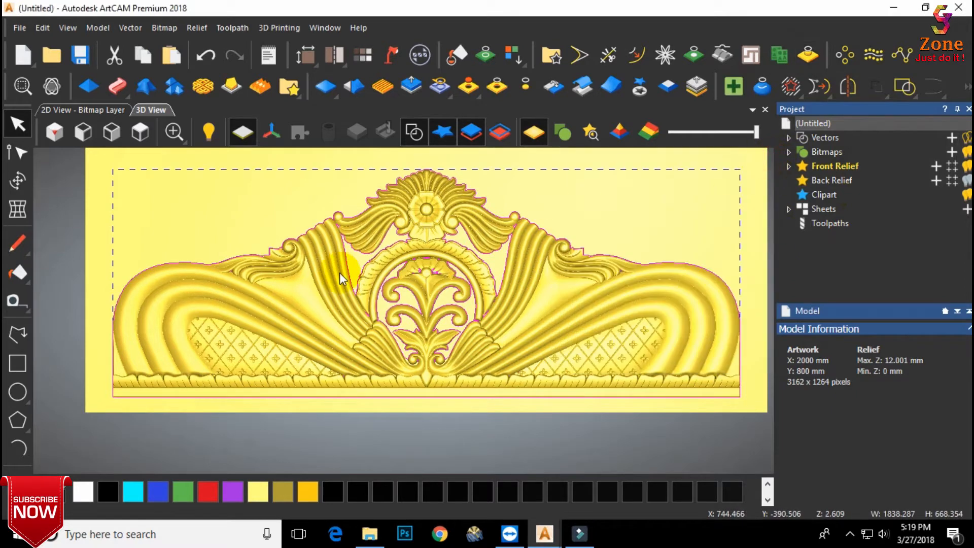
- Exclude the outer outline from the vector selection to examine the boundaries of the inner openings, and clear the selection
scroll(341, 276, down, 1)
scroll(304, 284, up, 2)
scroll(452, 296, down, 1)
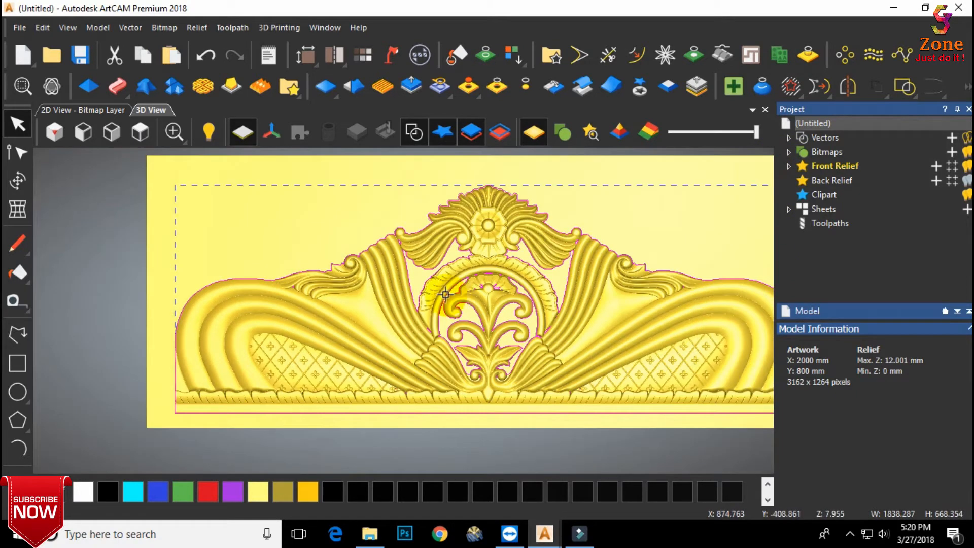
click(349, 265)
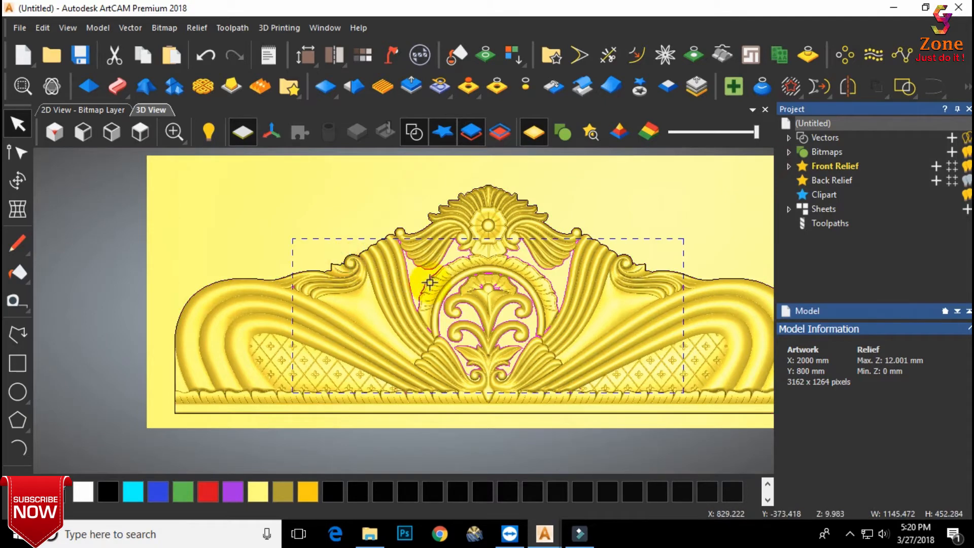
right_click(461, 266)
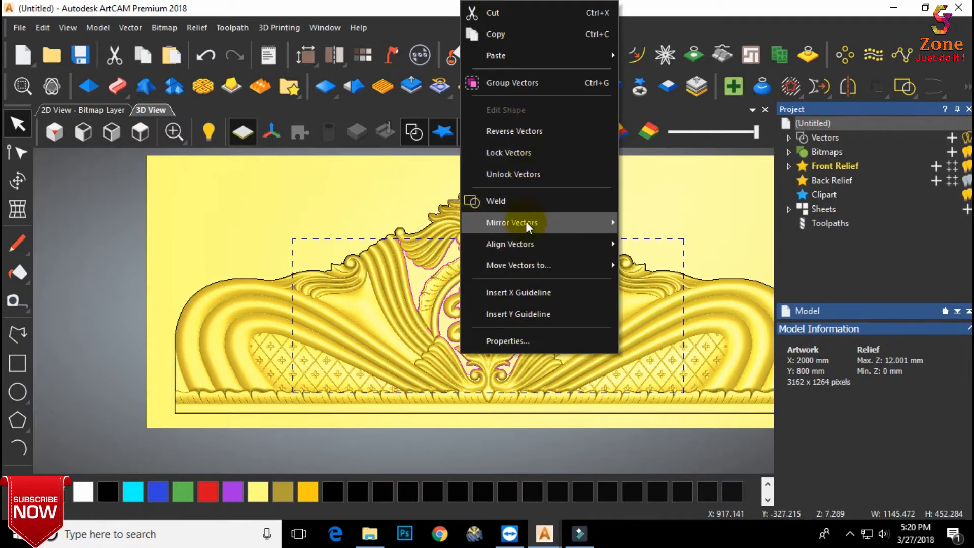
click(419, 278)
scroll(434, 266, down, 2)
drag(315, 219, 591, 338)
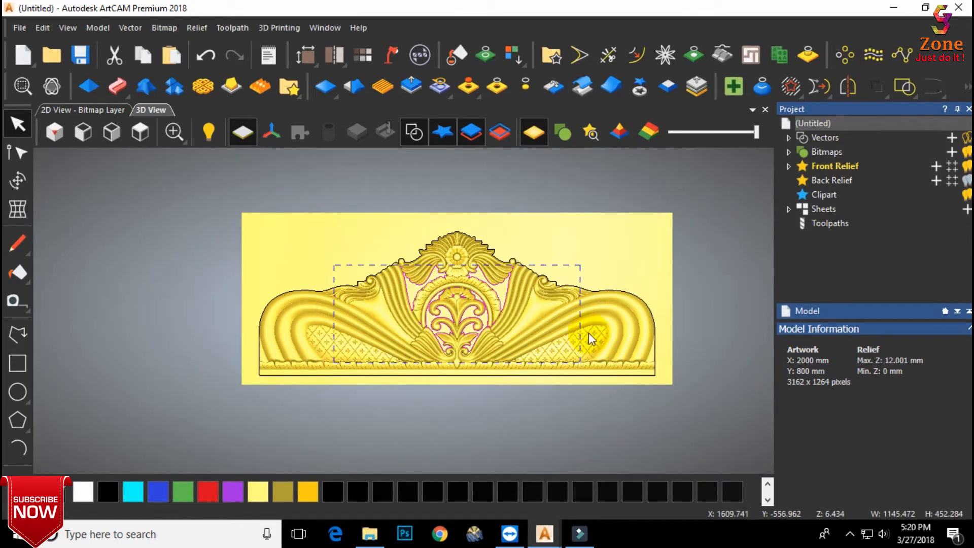
click(588, 333)
- Offset the relief's outer boundary vector 5 mm outwards with sharp corners, keeping the original vector
scroll(458, 282, up, 3)
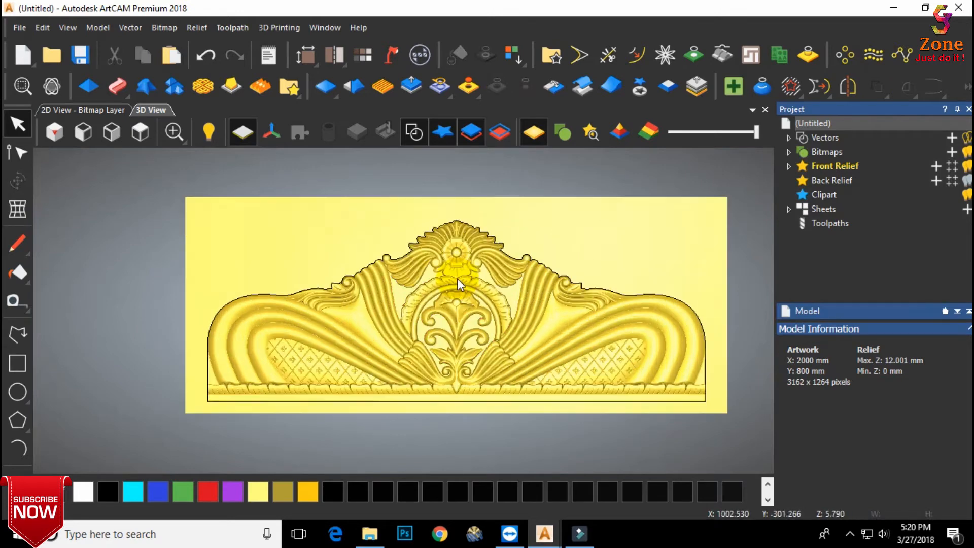
scroll(430, 285, down, 1)
click(132, 401)
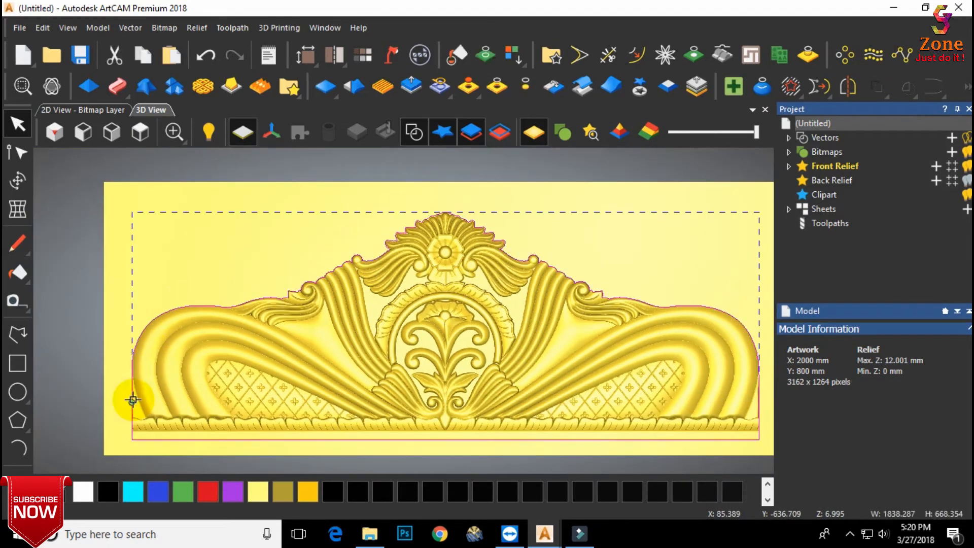
key(o)
double_click(862, 152)
text(5)
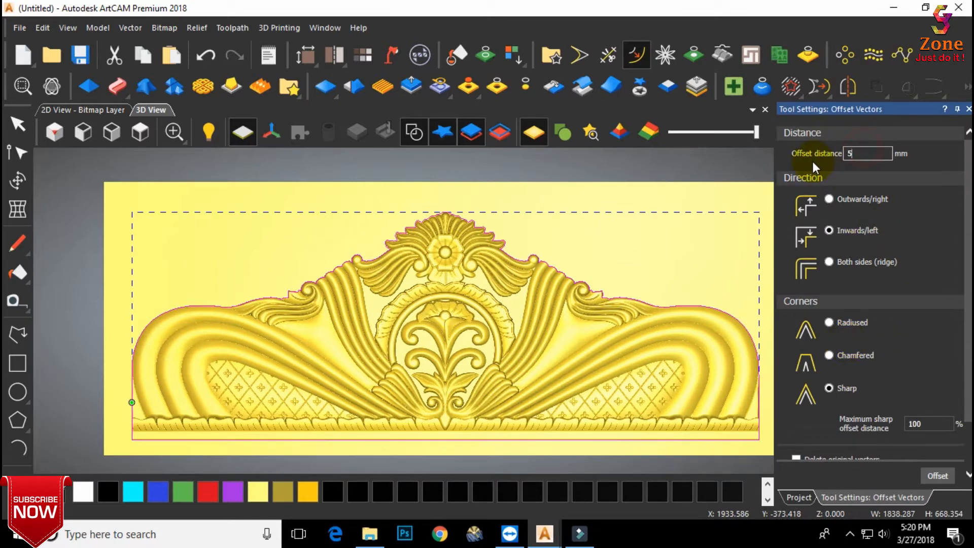
click(829, 199)
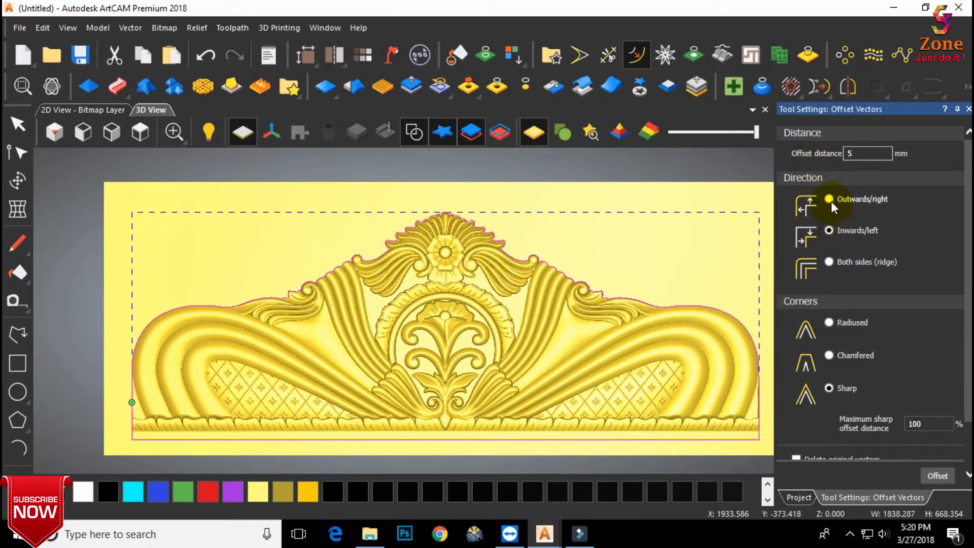
click(937, 475)
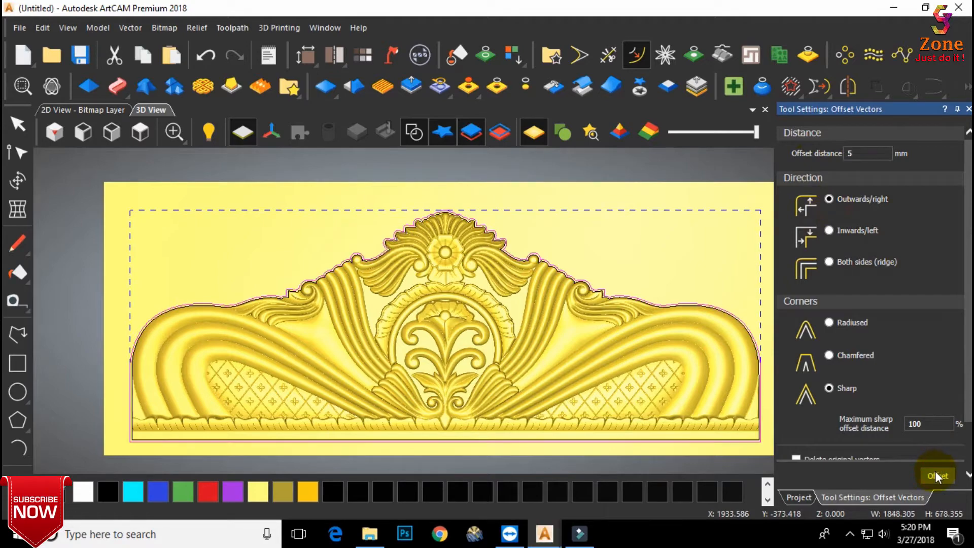
click(969, 109)
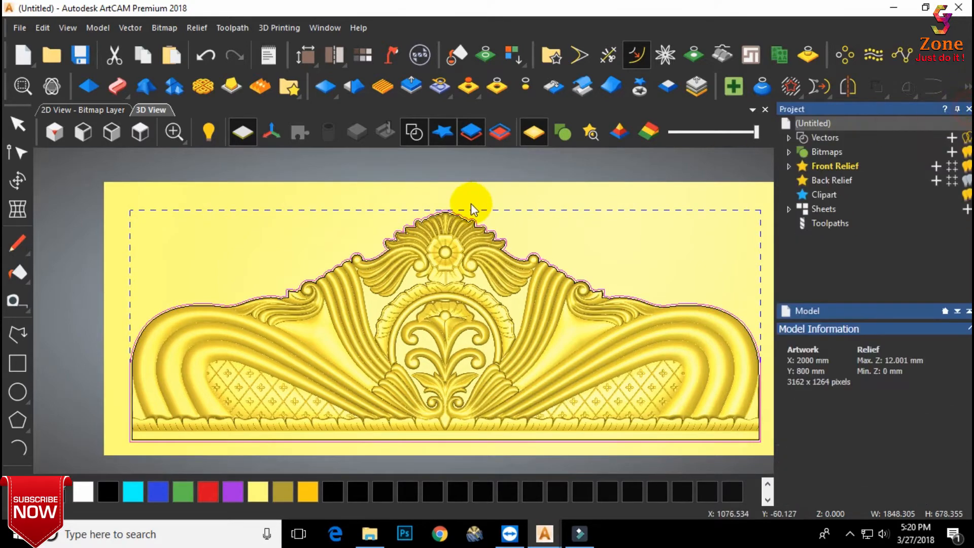
- Examine the offset outline around the relief in isometric view and return to the whole model seen from above
scroll(431, 198, down, 2)
click(54, 132)
scroll(350, 365, up, 5)
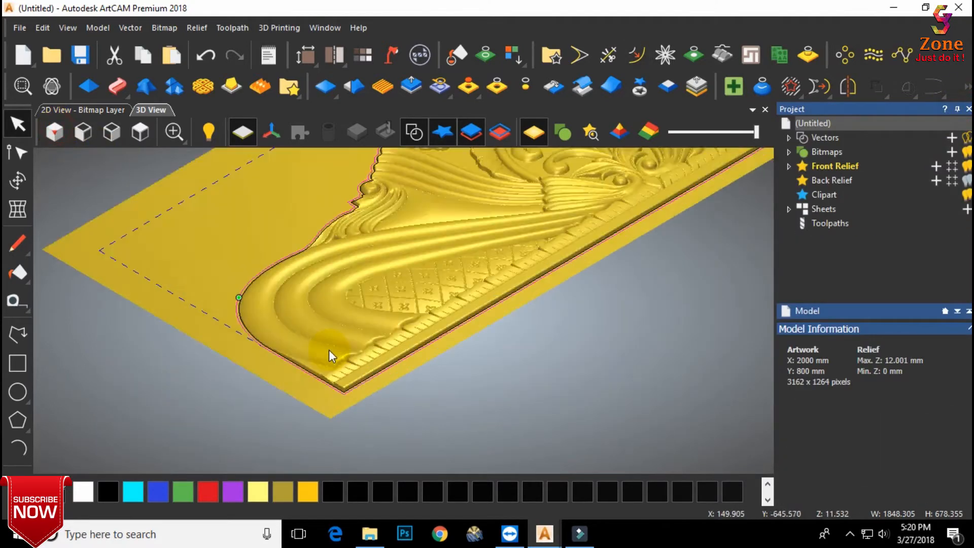
scroll(354, 337, down, 3)
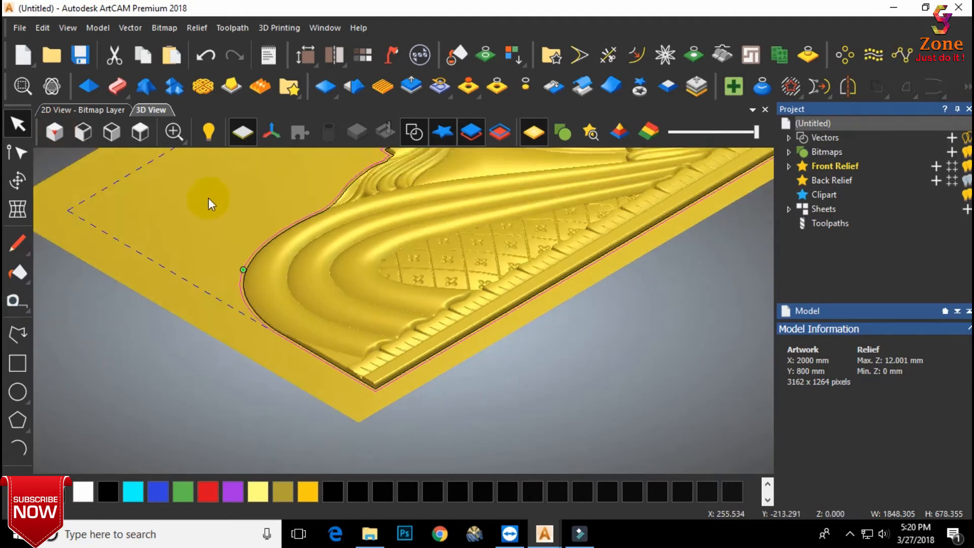
click(140, 132)
scroll(567, 317, up, 2)
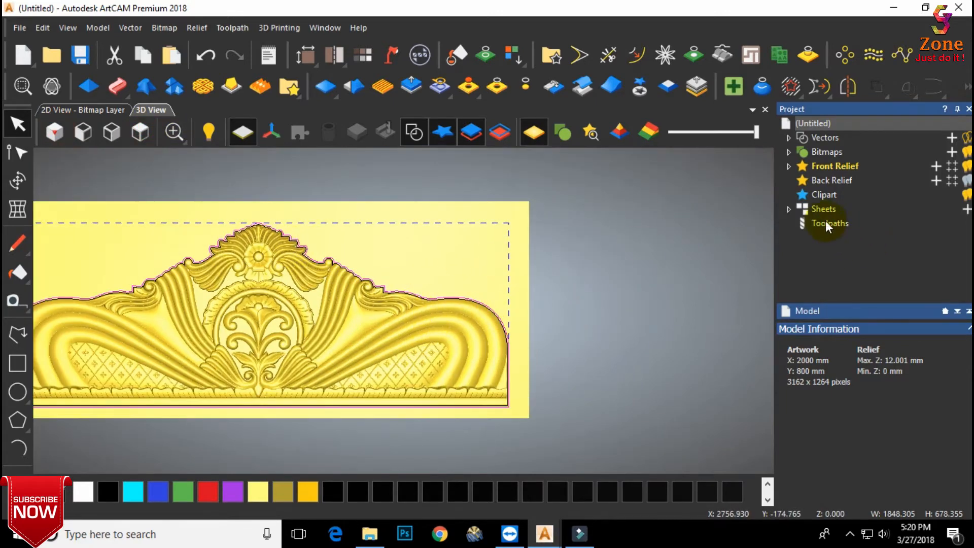
click(174, 131)
- Start a Machine Relief toolpath and limit the area to machine to the inside of the selected vectors
click(830, 223)
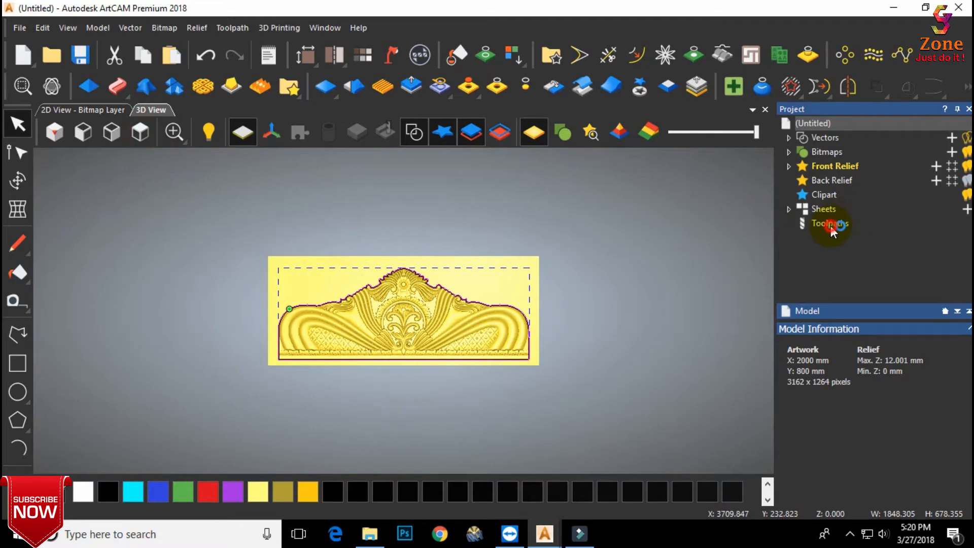
scroll(356, 319, up, 1)
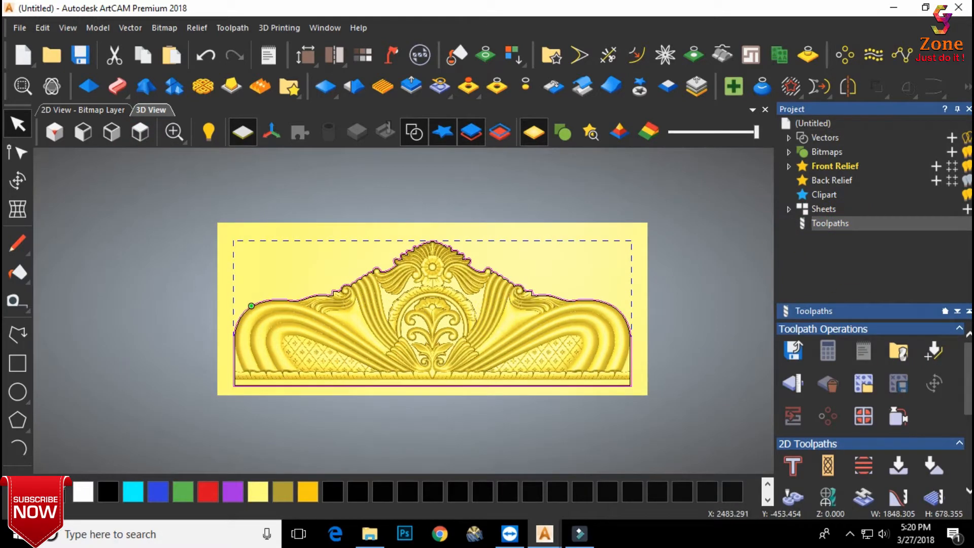
scroll(898, 400, down, 2)
scroll(898, 405, down, 4)
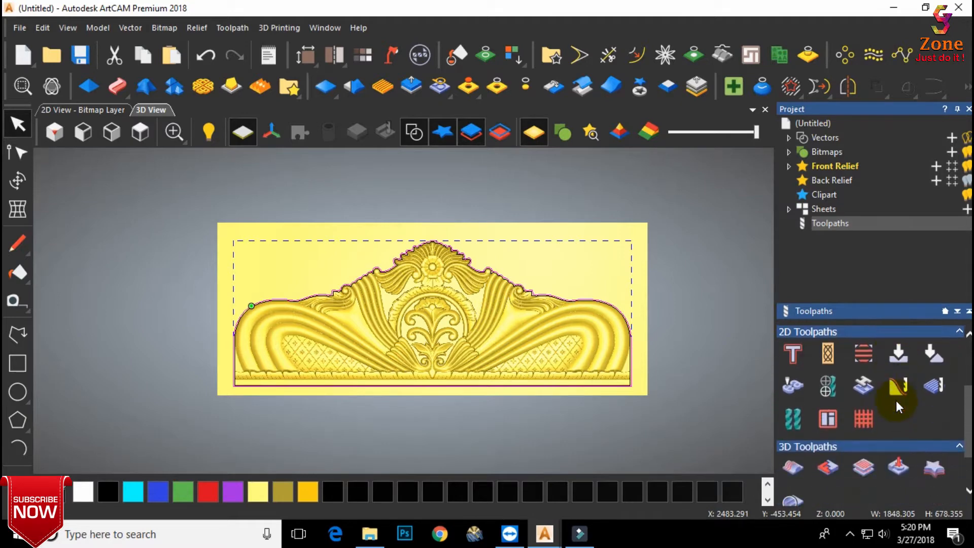
click(793, 413)
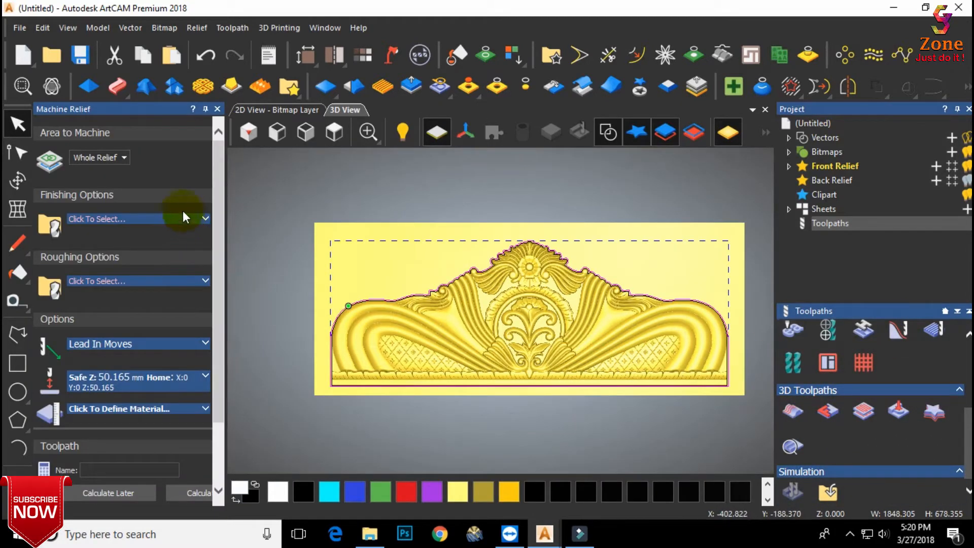
click(122, 158)
click(105, 218)
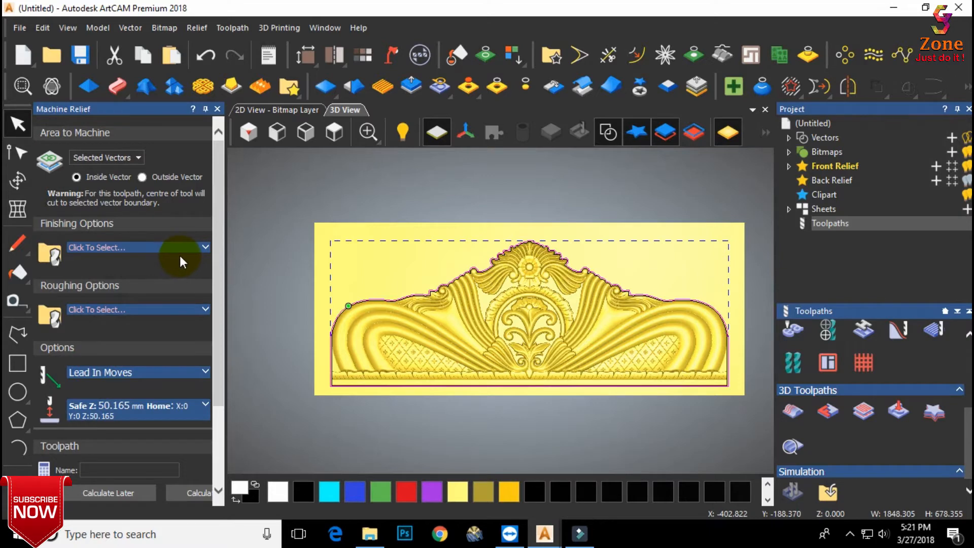
- Duplicate the Ball Nose 6 mm tool from the Wood or Plastic 3D Finishing group while choosing the finishing tool
click(191, 252)
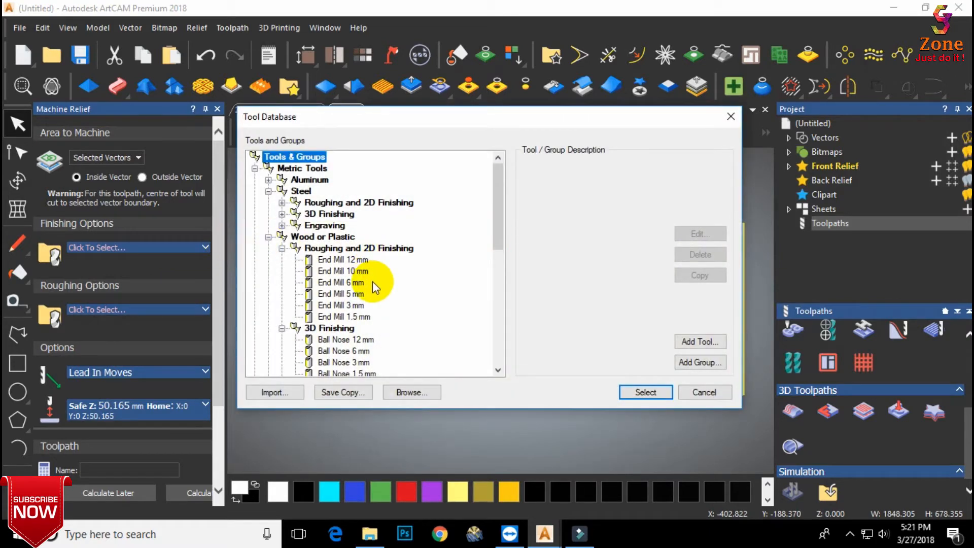
scroll(373, 355, down, 1)
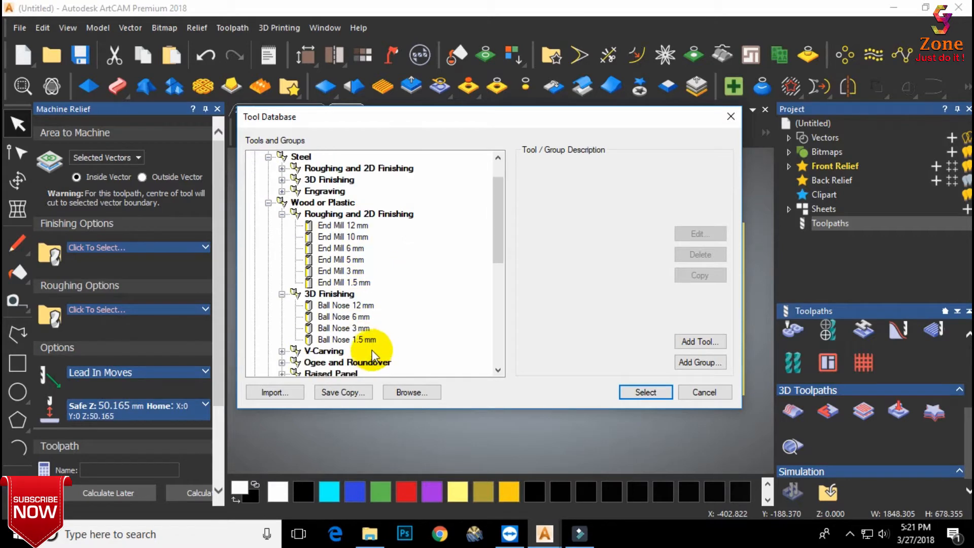
click(364, 317)
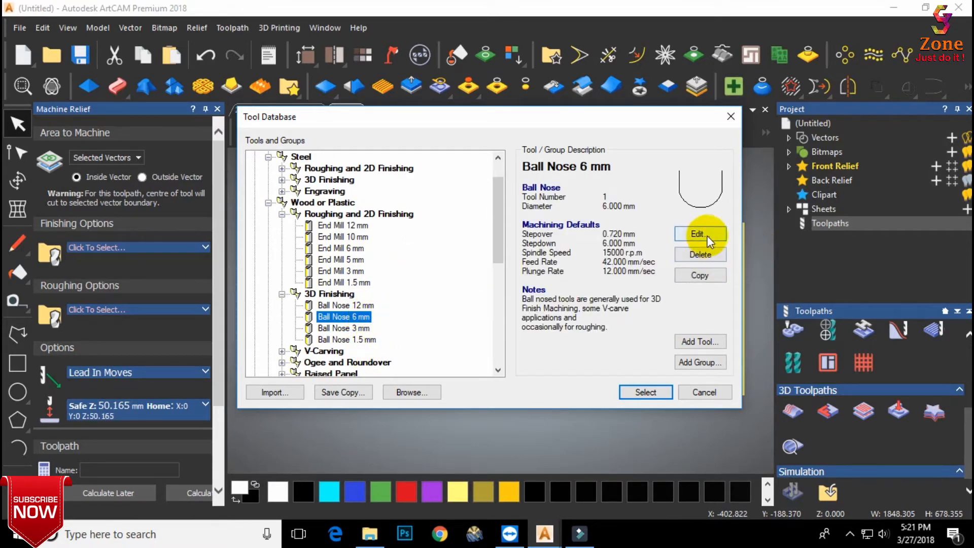
click(700, 275)
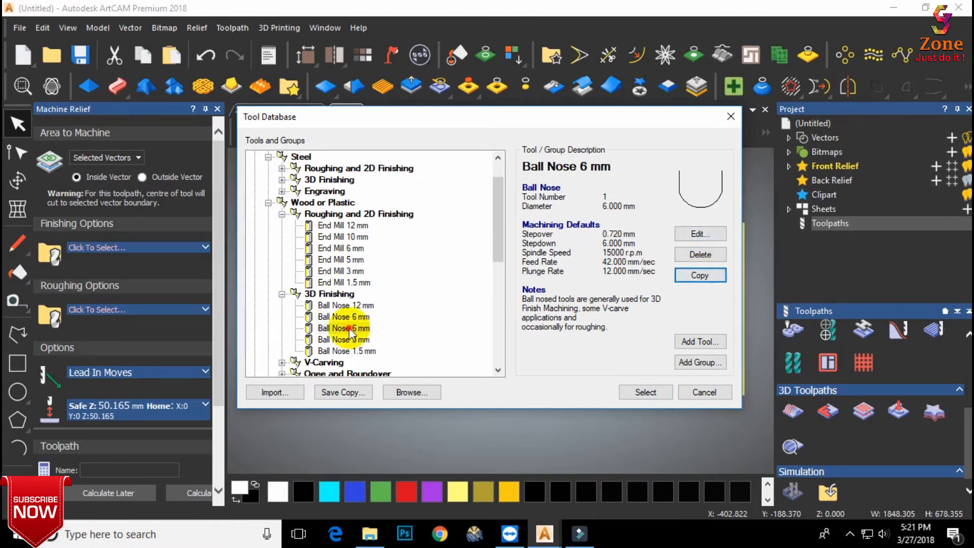
- Edit the duplicated ball nose tool, changing its description to Ball Nose 4 mm and its diameter to 4 mm
click(700, 234)
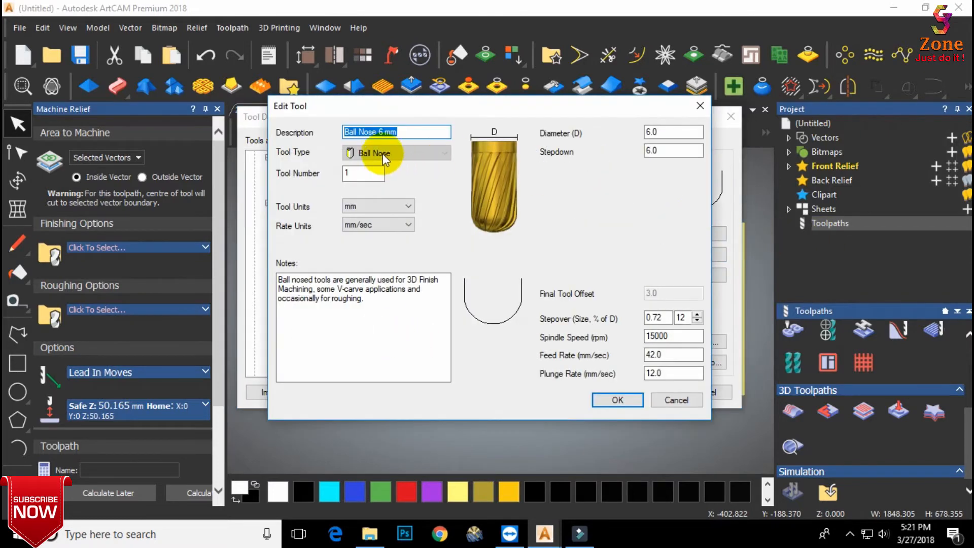
click(383, 132)
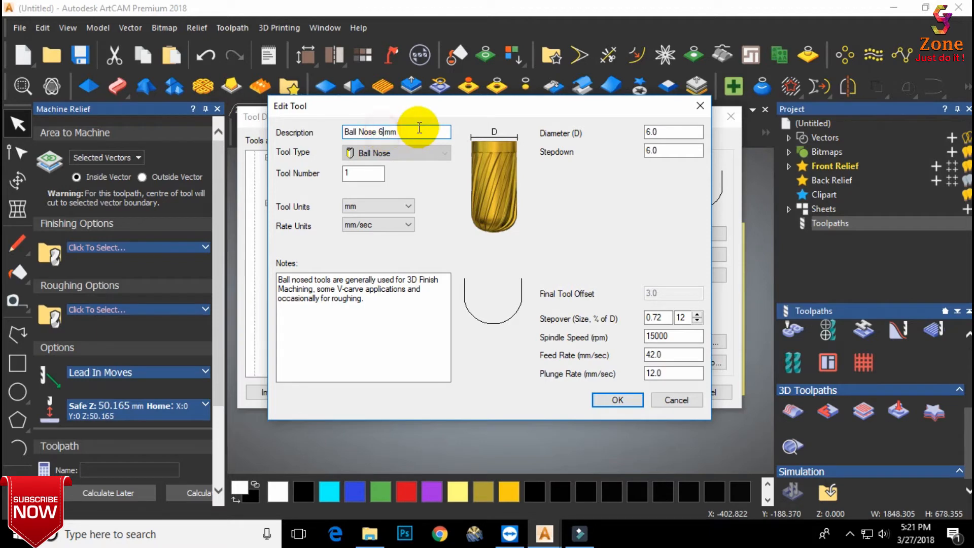
key(BackSpace)
text(4)
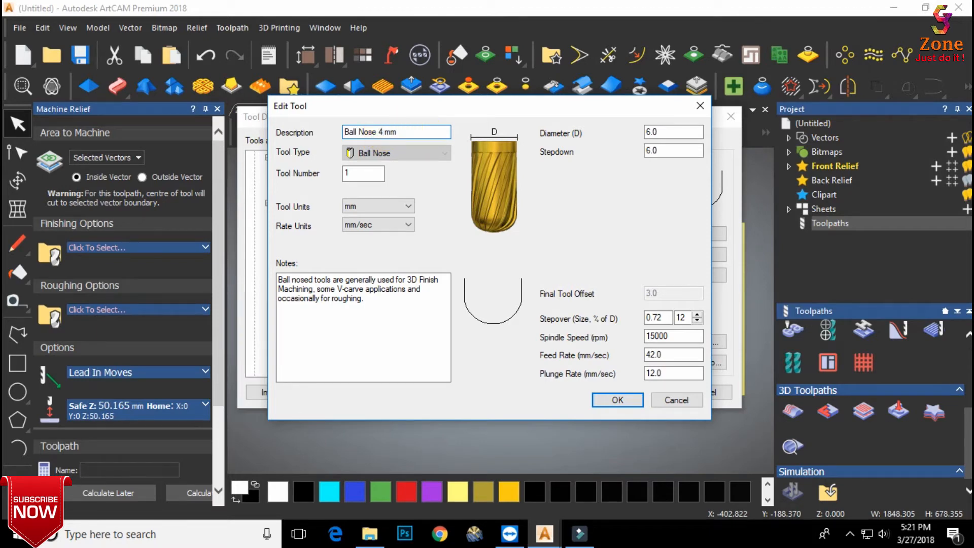
drag(674, 132, 550, 138)
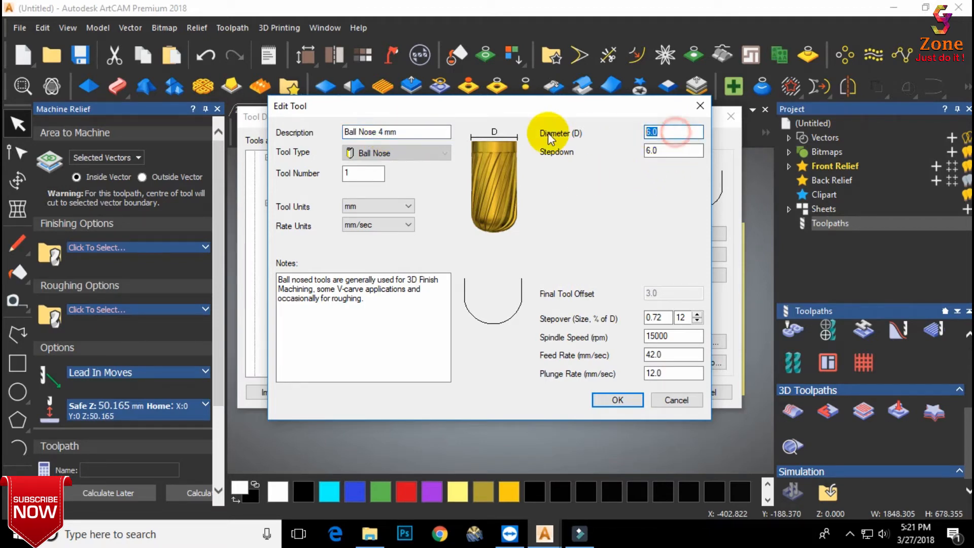
text(4)
click(682, 150)
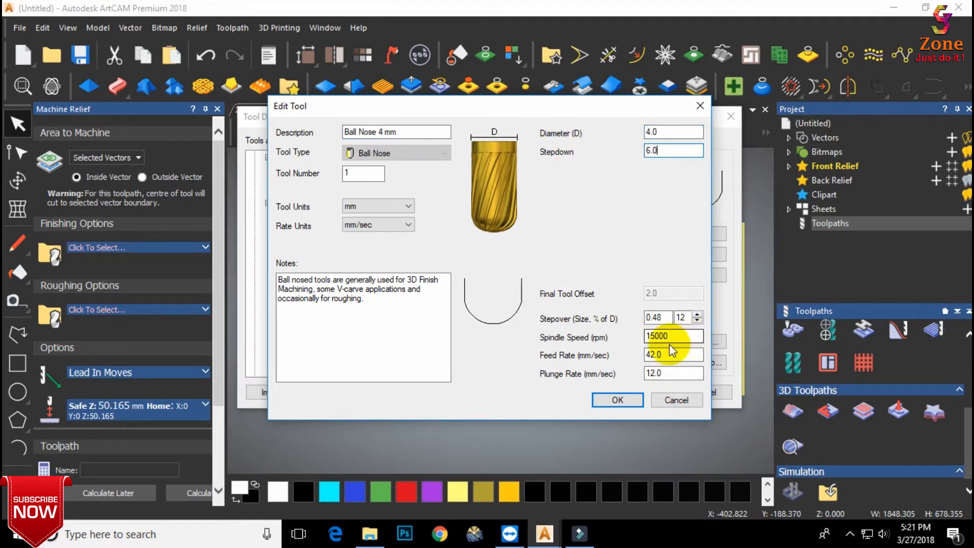
- Set the 4 mm ball nose tool's feed rate to 200 mm/sec and plunge rate to 50 mm/sec, and save it
drag(677, 355, 544, 363)
text(200)
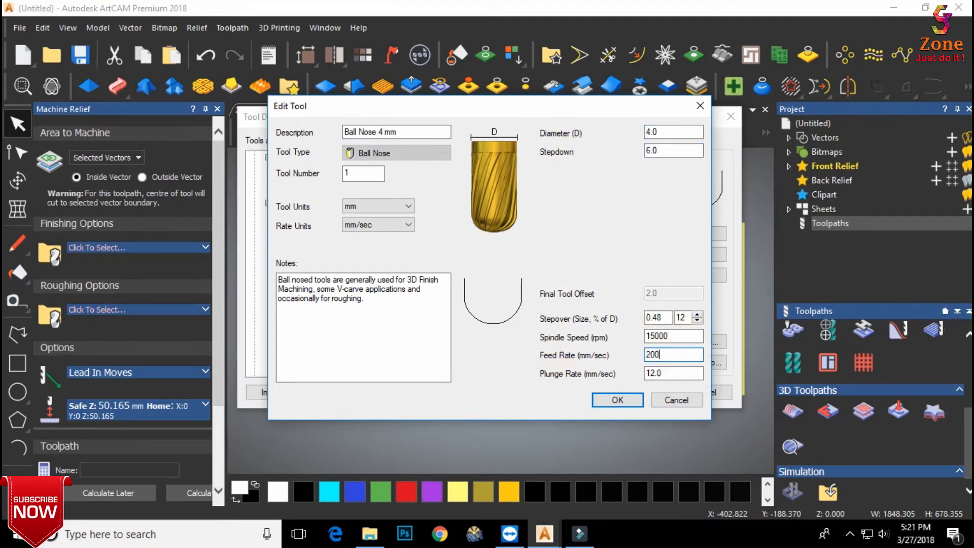
key(Tab)
text(50)
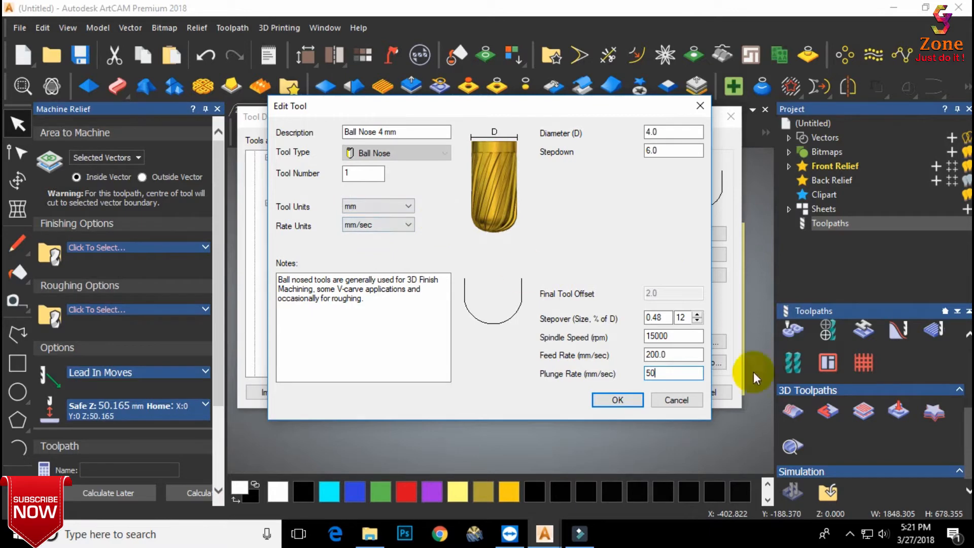
click(608, 399)
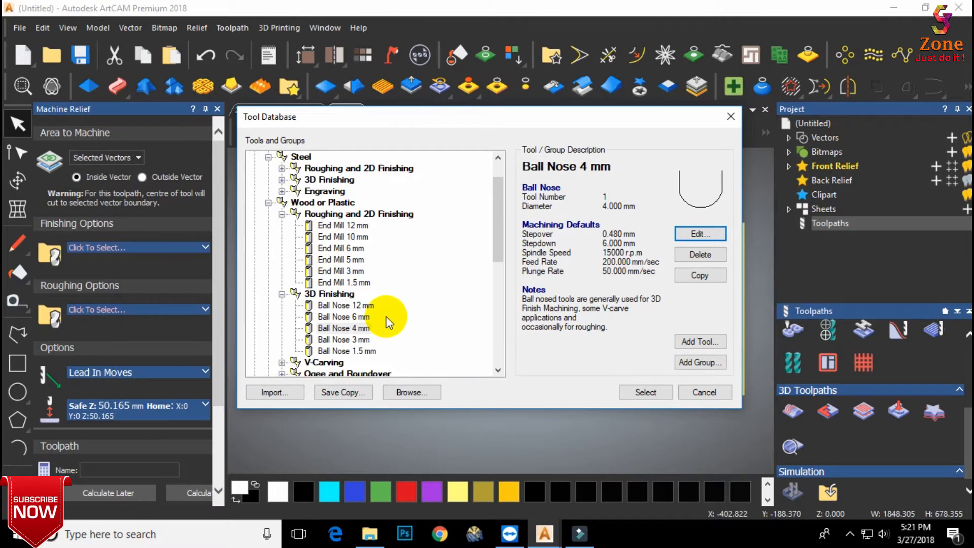
- Use Ball Nose 4 mm as the finishing tool and set its raster angle to 45
click(359, 330)
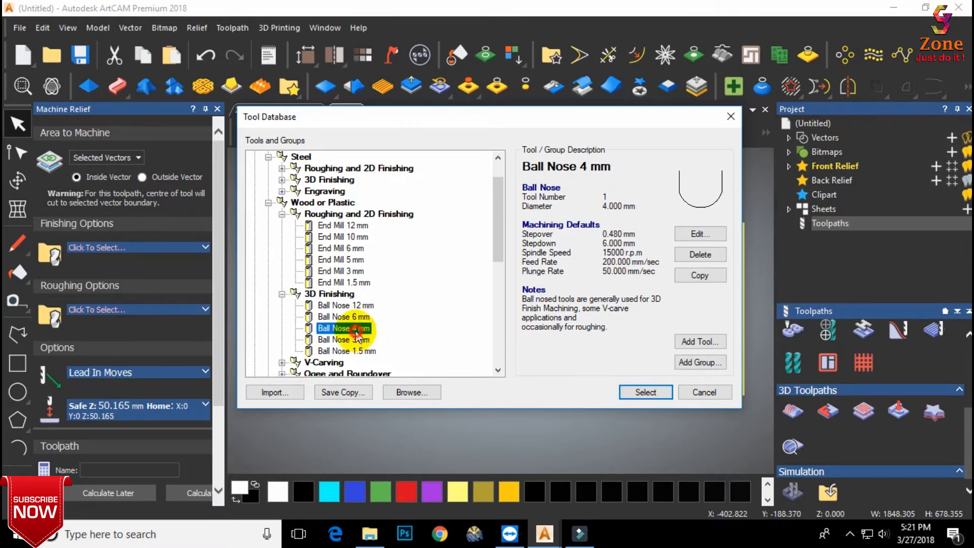
click(645, 392)
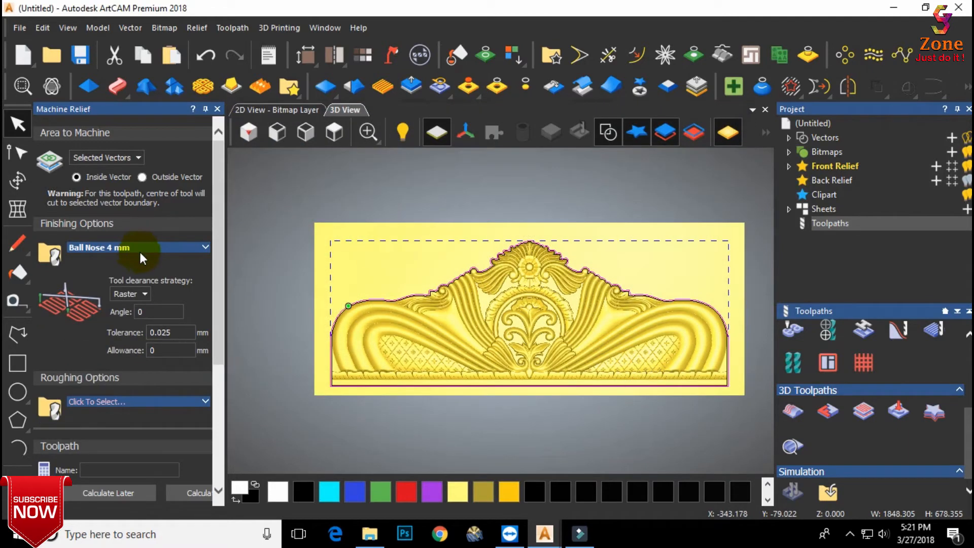
click(152, 311)
text(4)
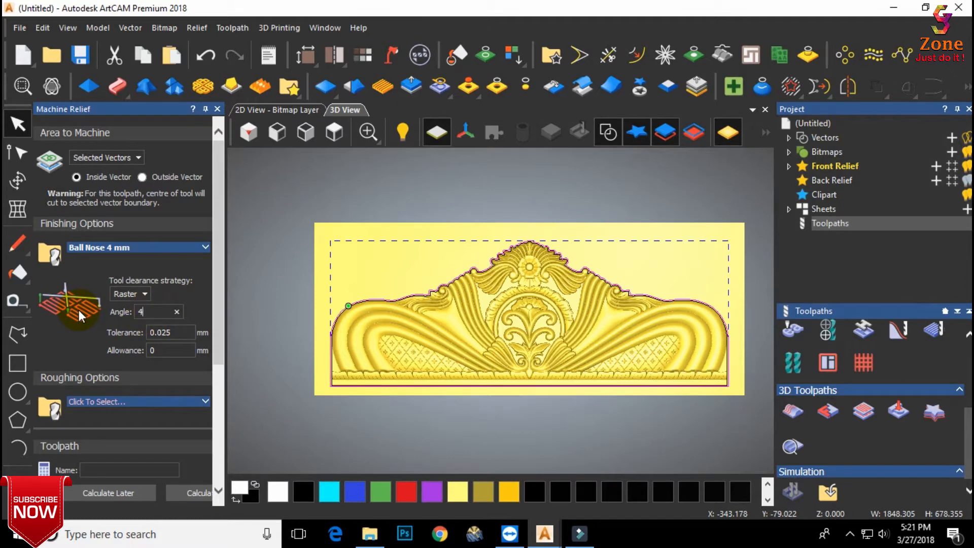
text(5)
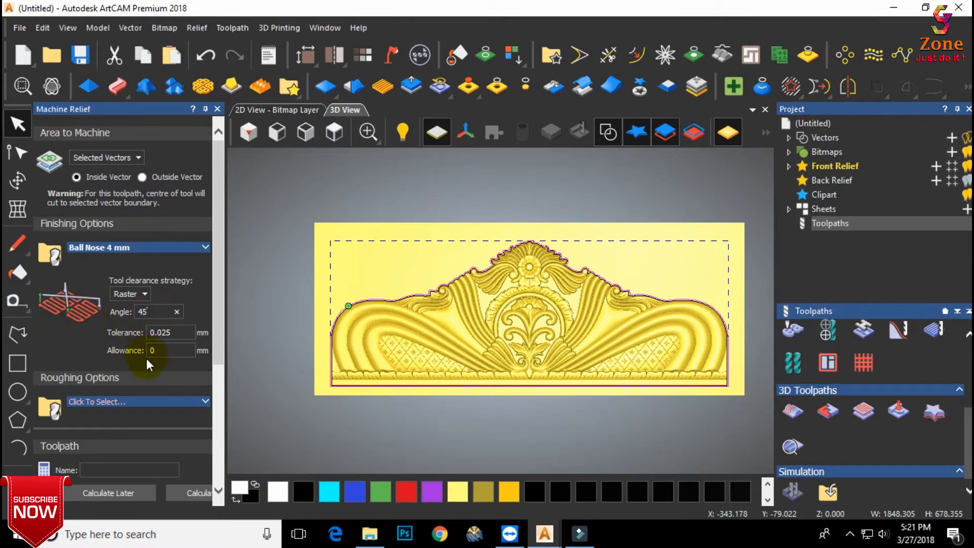
- Assign End Mill 10 mm from the Wood or Plastic Roughing and 2D Finishing group as the roughing tool
scroll(147, 357, down, 1)
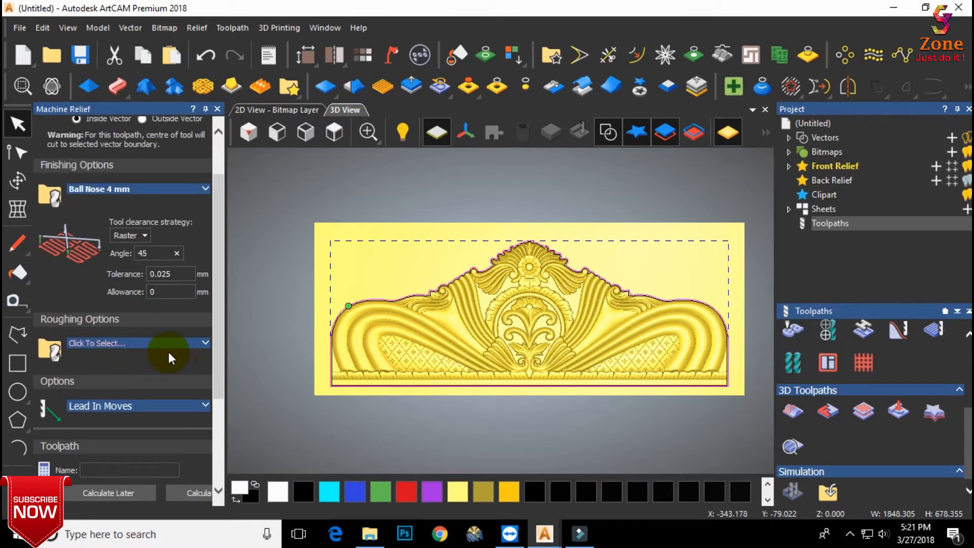
scroll(168, 351, down, 1)
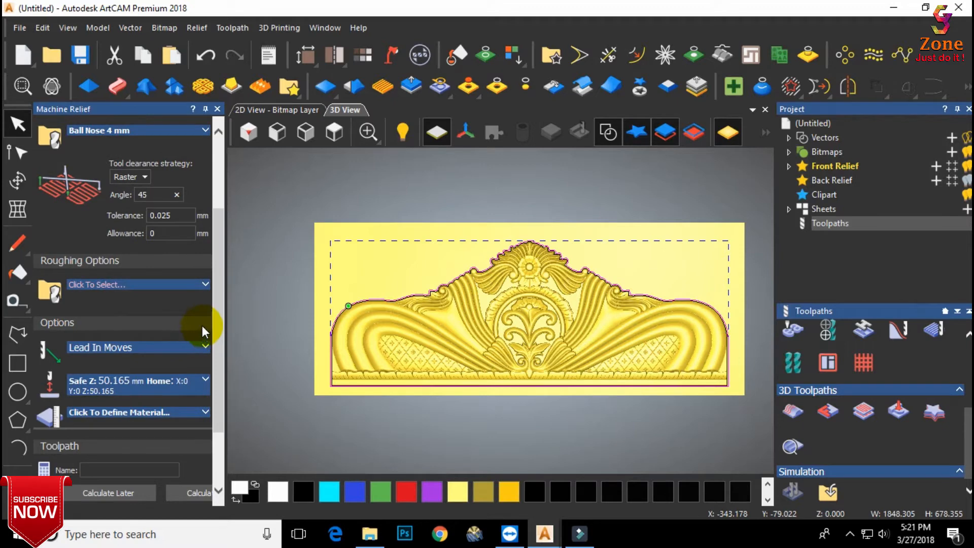
click(201, 284)
click(340, 273)
click(639, 393)
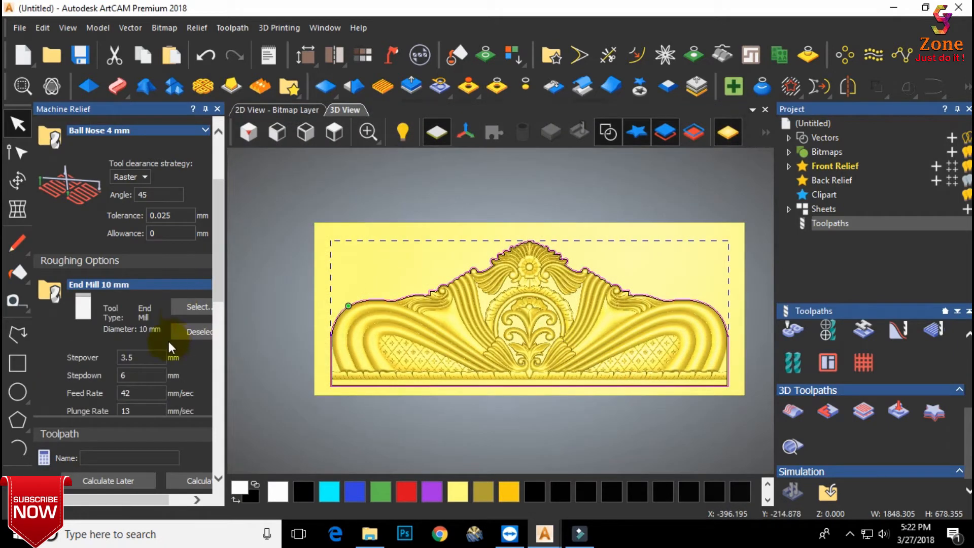
- Set the roughing tool's stepover to 5 mm, stepdown to 12 mm, feed rate to 200 mm/sec and plunge rate to 50 mm/sec
scroll(168, 340, down, 1)
double_click(127, 301)
text(5)
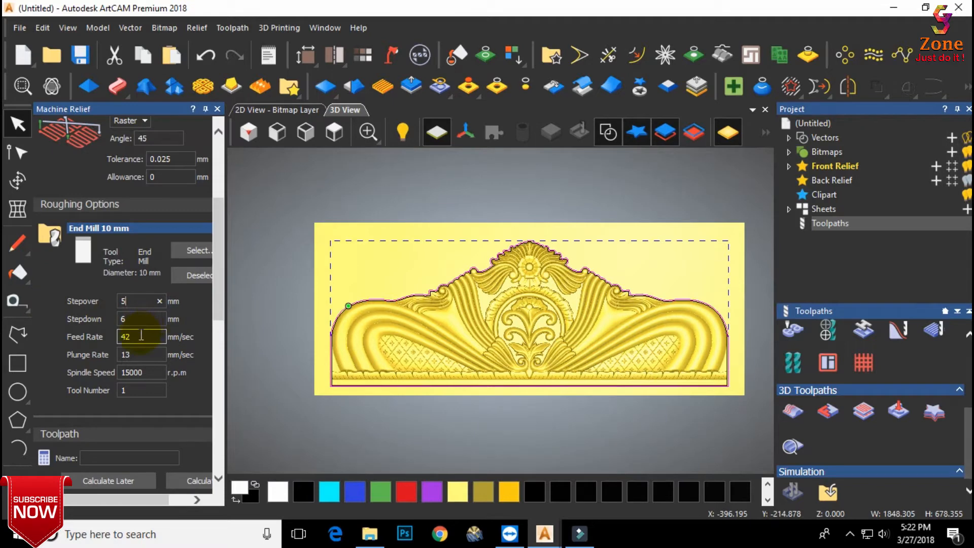
double_click(146, 314)
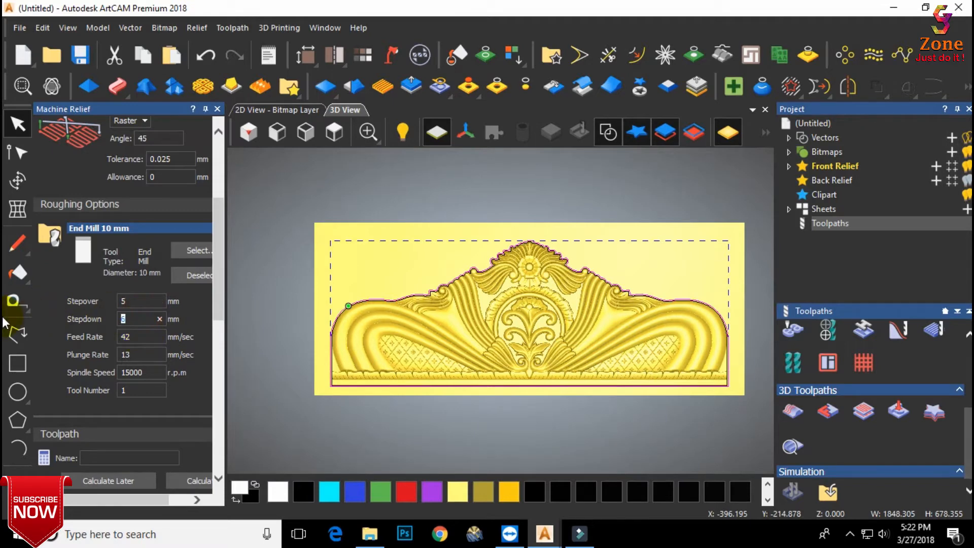
text(12)
key(Tab)
text(200)
text(50)
- Set the roughing allowance to 2 mm and the roughing raster angle to 45
scroll(179, 360, down, 5)
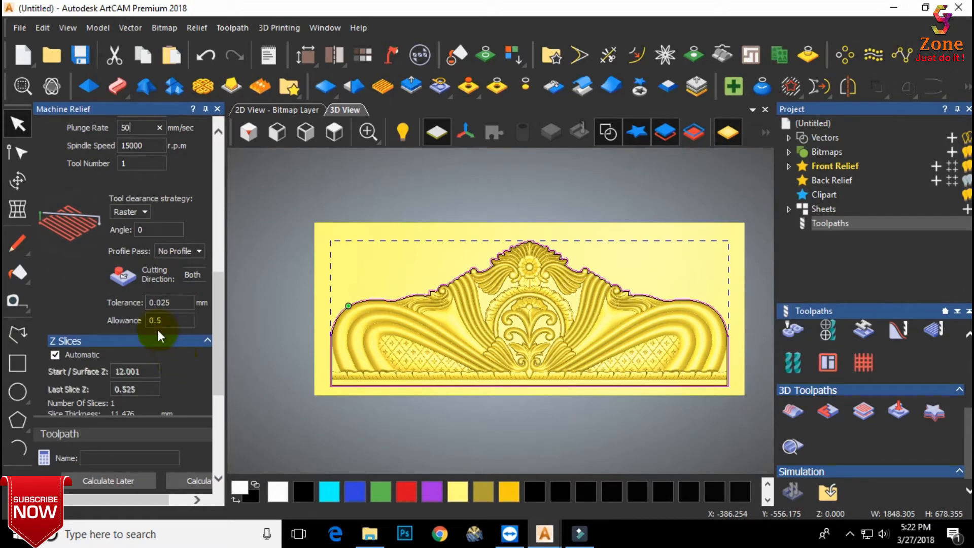
double_click(163, 321)
text(2)
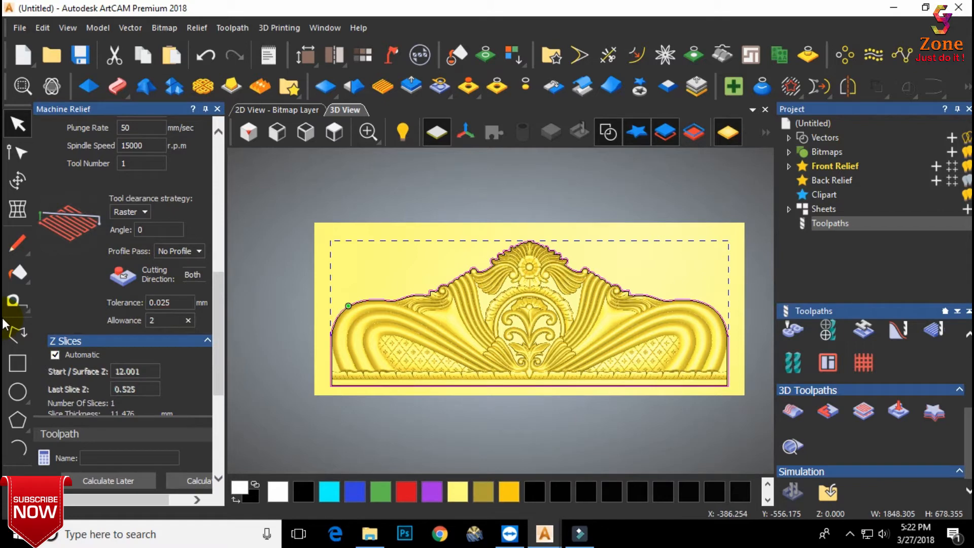
scroll(111, 261, up, 10)
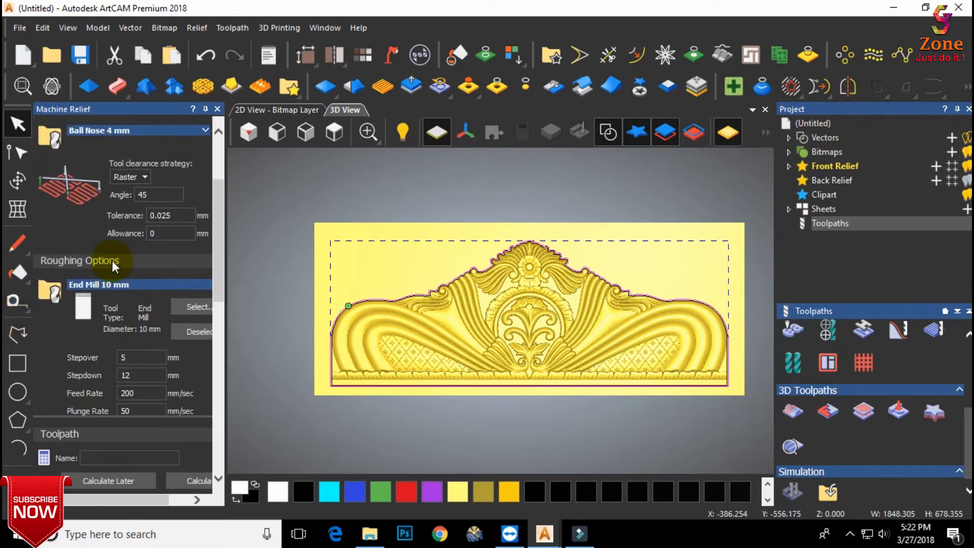
scroll(111, 261, down, 10)
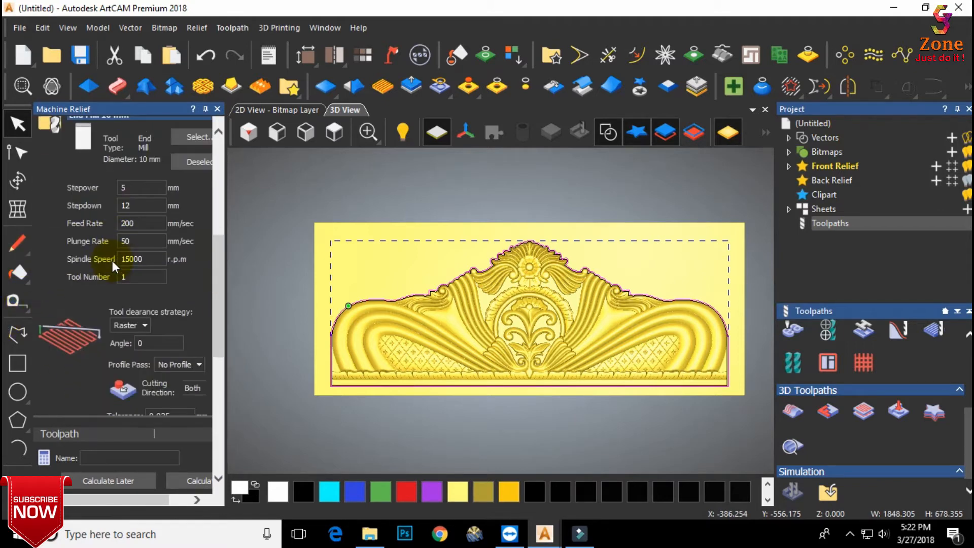
double_click(164, 288)
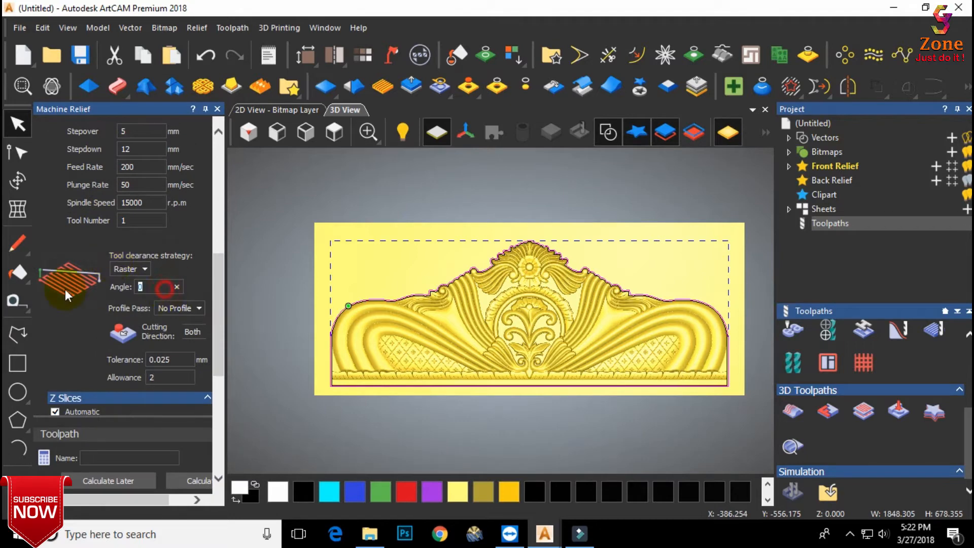
text(45)
- Define the material thickness as 40 mm and calculate the Machine Relief toolpath immediately
scroll(65, 289, down, 4)
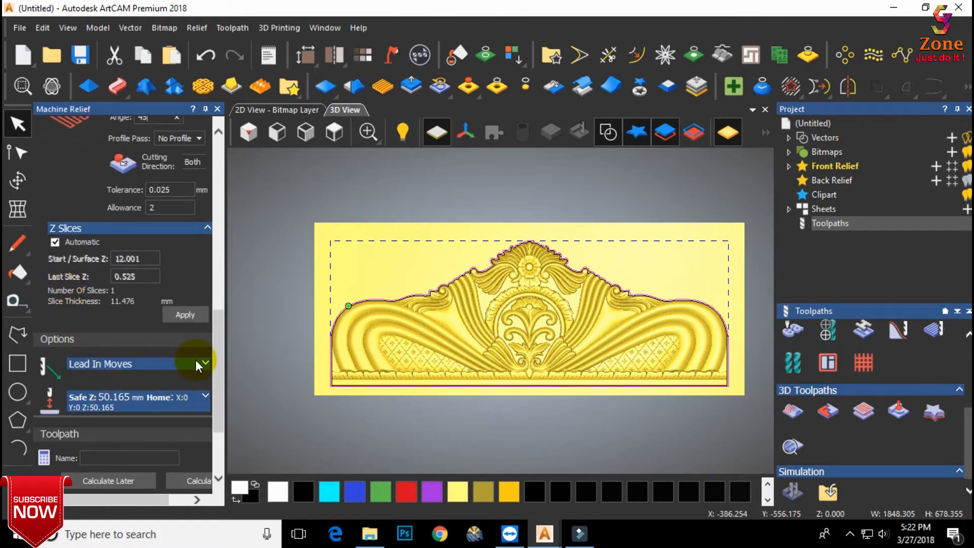
scroll(196, 359, down, 3)
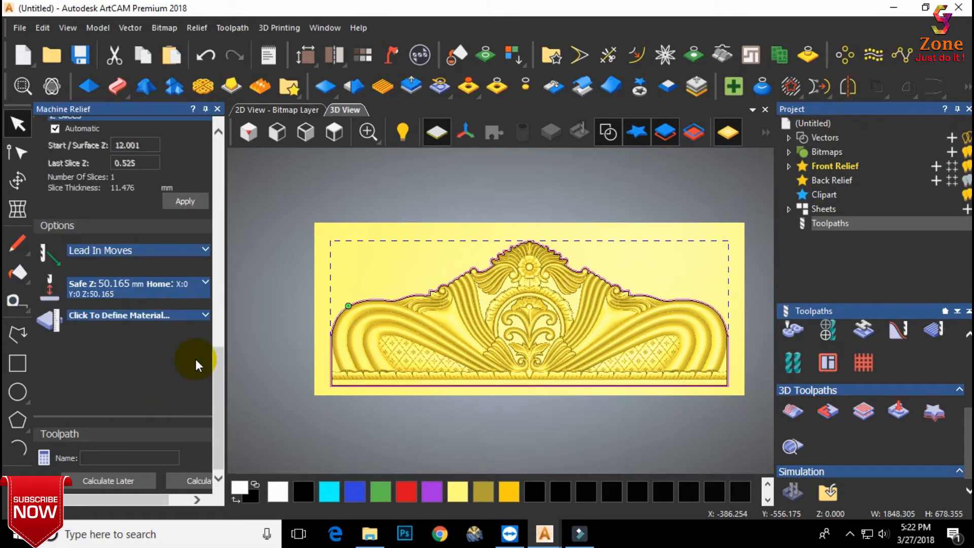
click(205, 320)
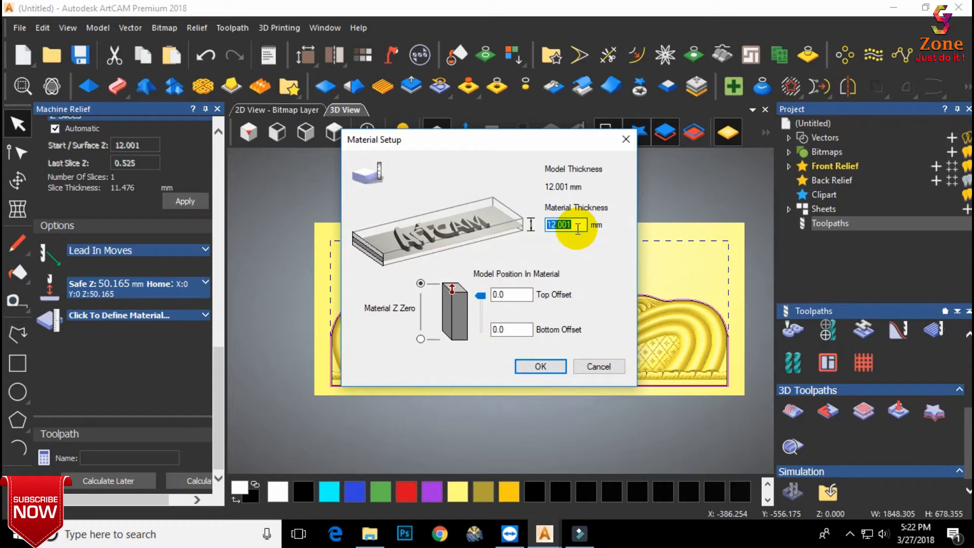
text(40)
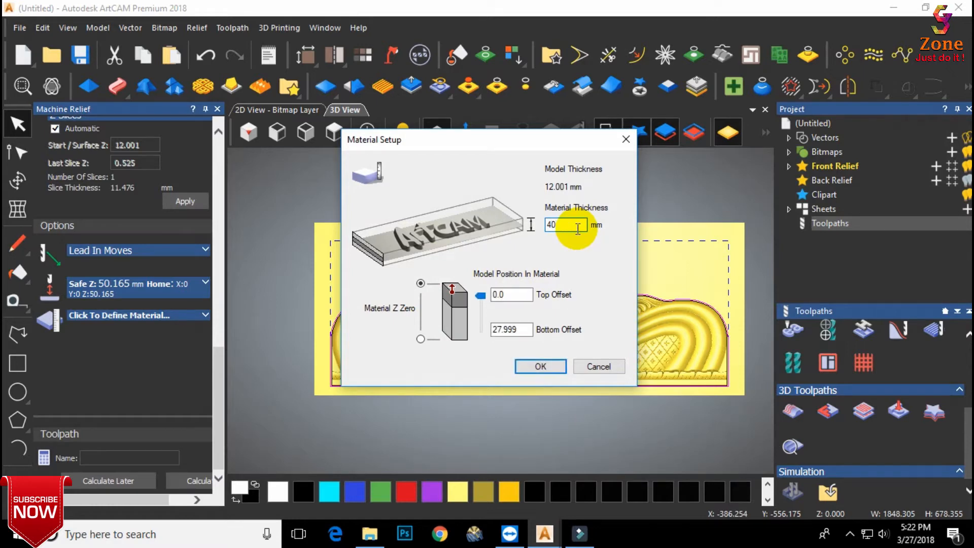
click(541, 366)
click(185, 481)
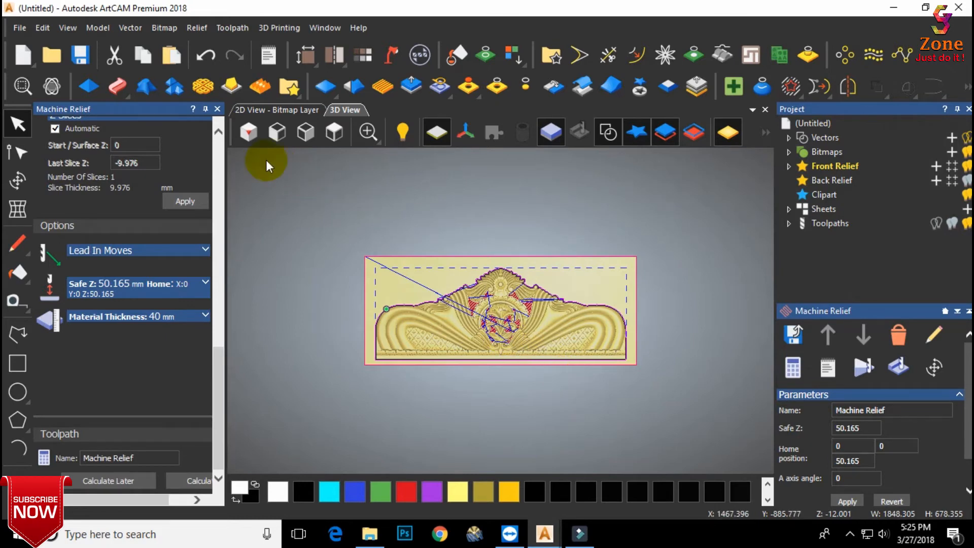
- Close the Machine Relief settings and start a 2D Profiling toolpath
click(217, 109)
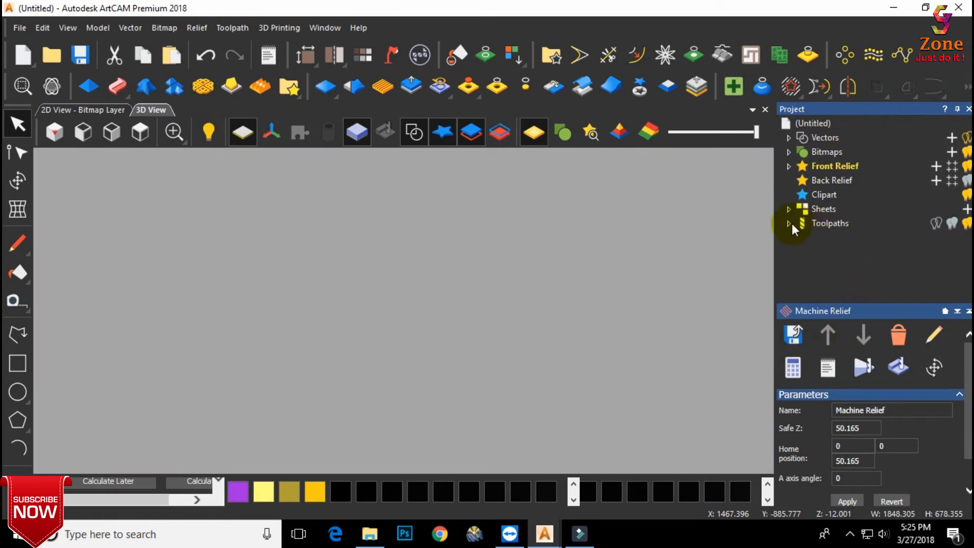
click(823, 227)
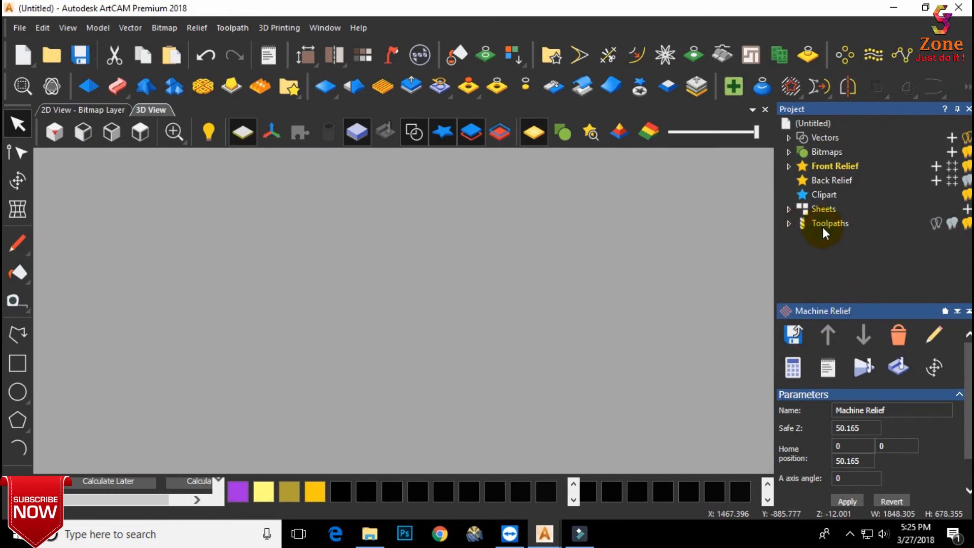
click(790, 224)
click(794, 465)
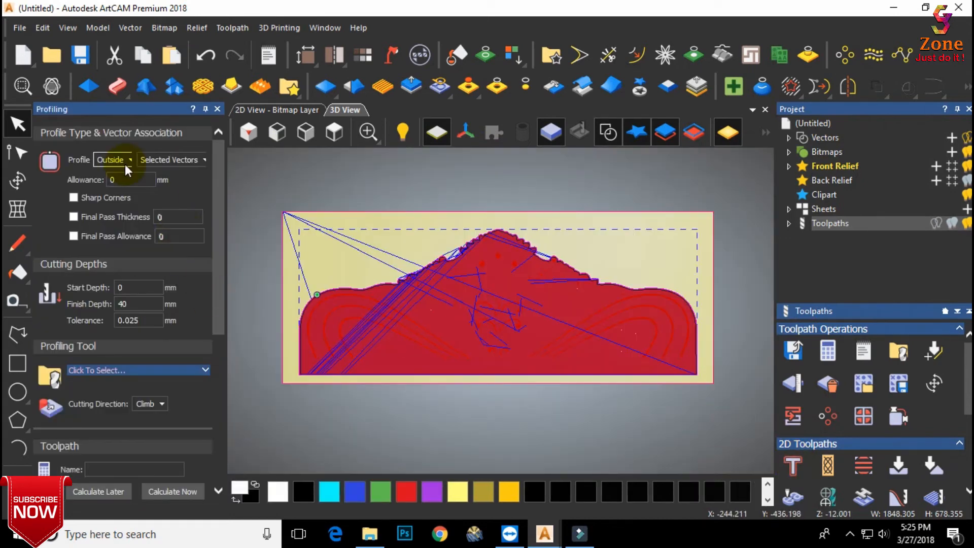
- Profile outside the selected vectors with a finish depth of 41 mm
click(125, 160)
click(125, 159)
double_click(129, 303)
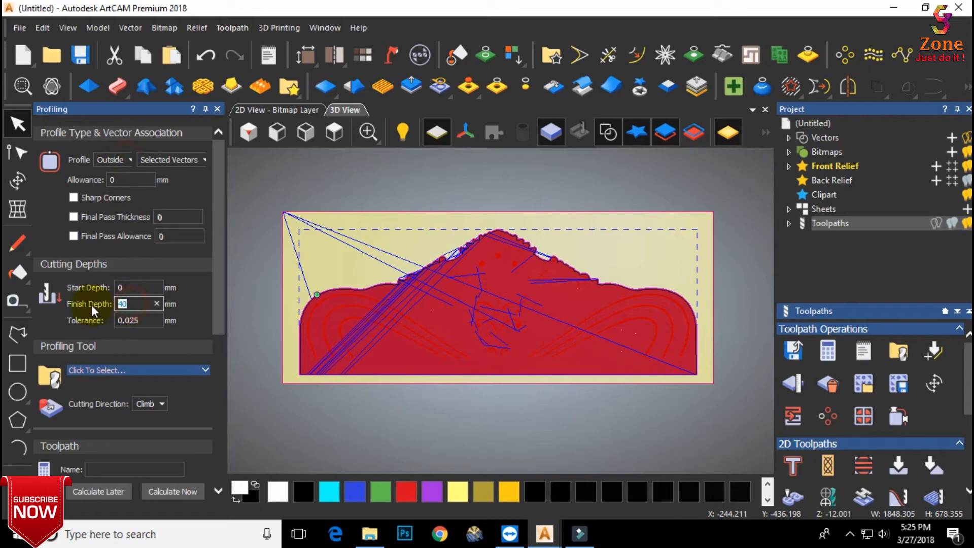
text(41)
- Assign End Mill 10 mm from the Wood or Plastic Roughing and 2D Finishing group as the profiling tool
click(144, 375)
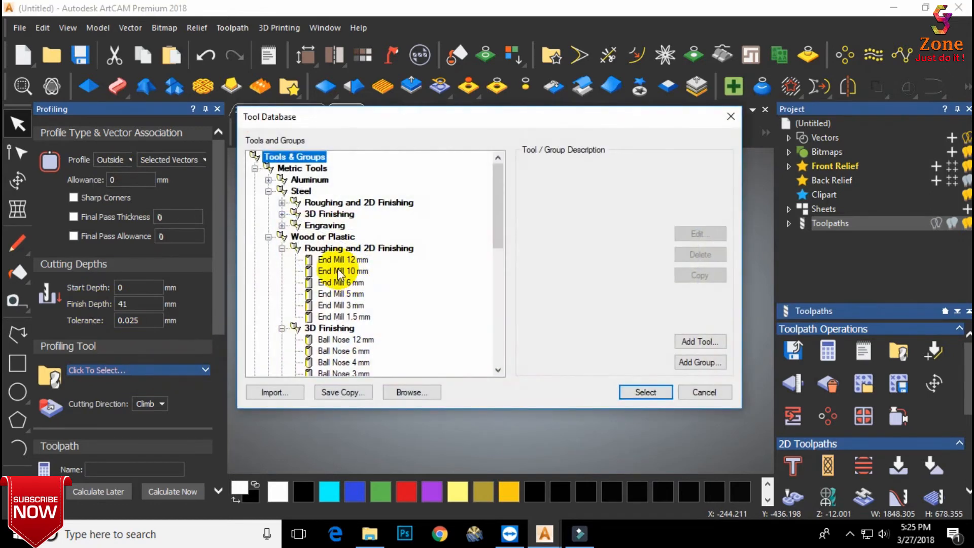
click(344, 271)
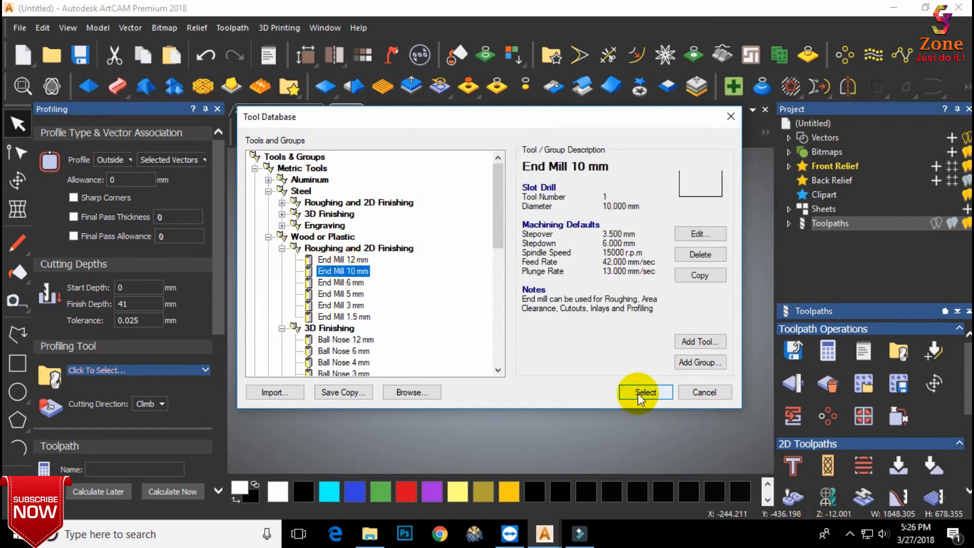
click(643, 393)
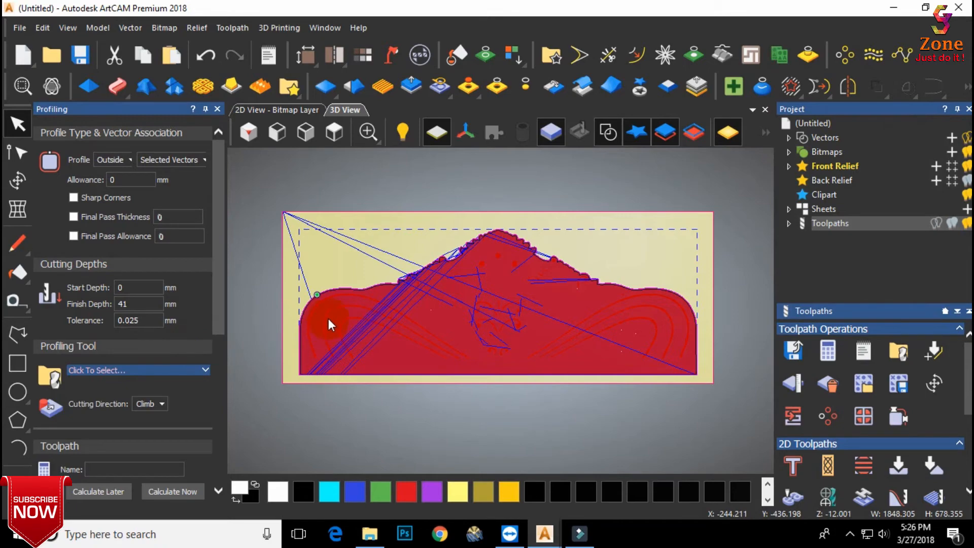
- Select the inner headboard outline, rather than the outer offset boundary, as the vector to profile
scroll(294, 311, up, 5)
click(359, 311)
click(384, 309)
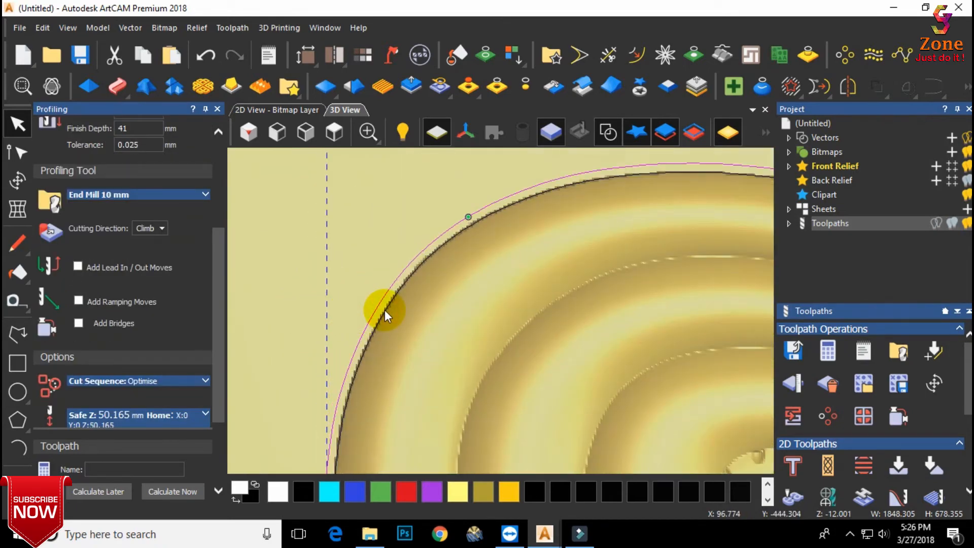
click(387, 310)
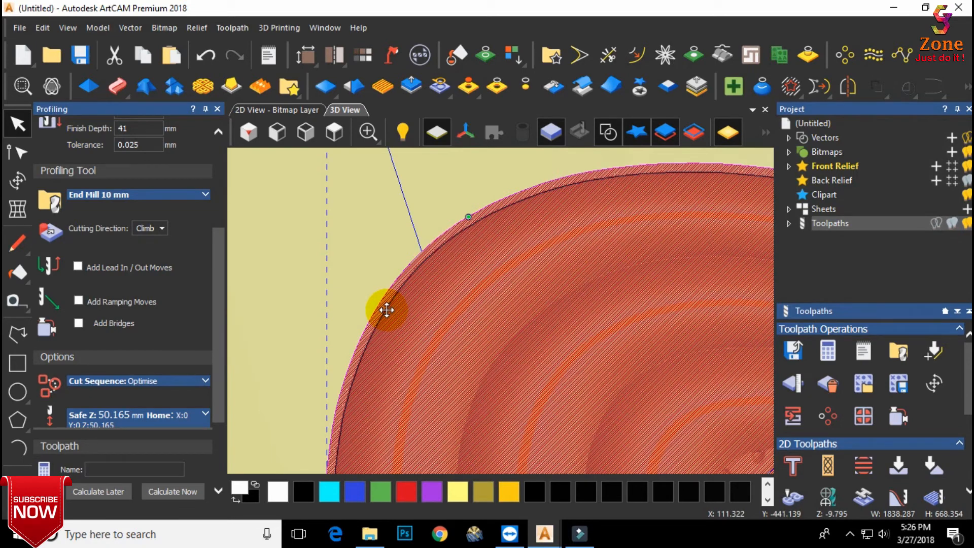
scroll(376, 324, up, 5)
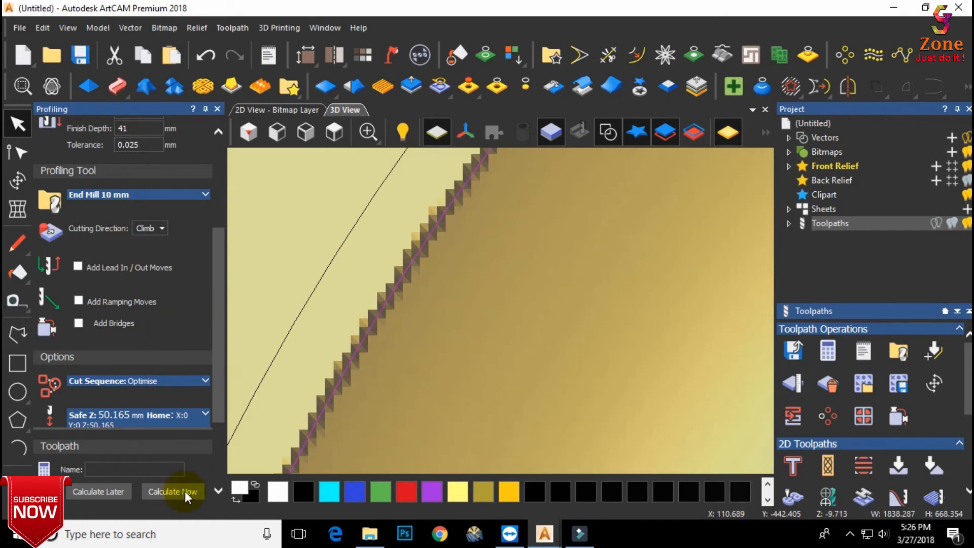
- Calculate the outside profiling toolpath immediately and close its settings
click(337, 134)
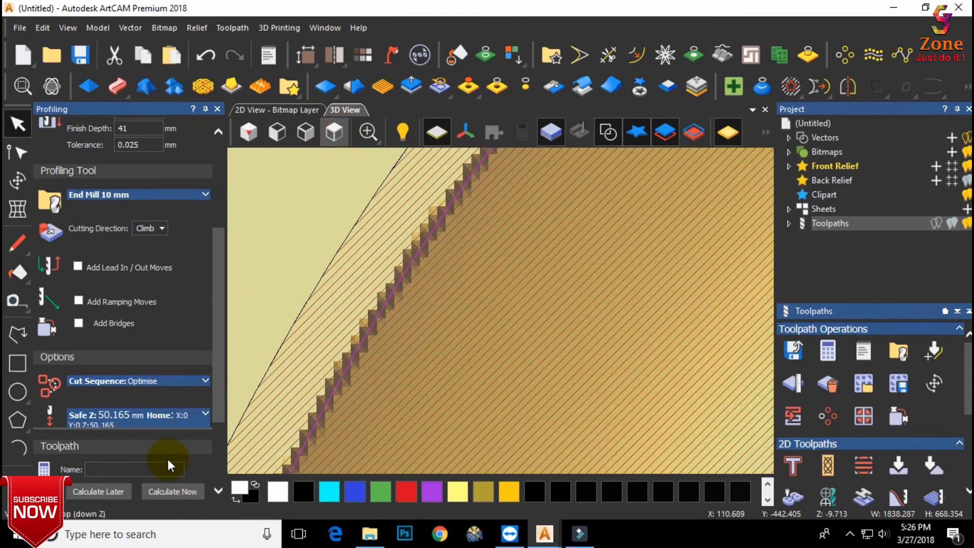
click(184, 495)
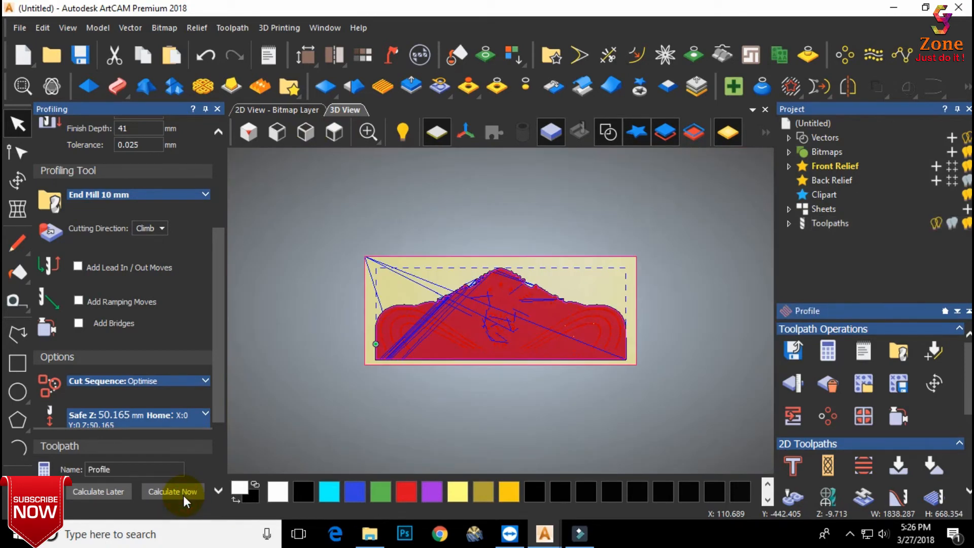
click(218, 109)
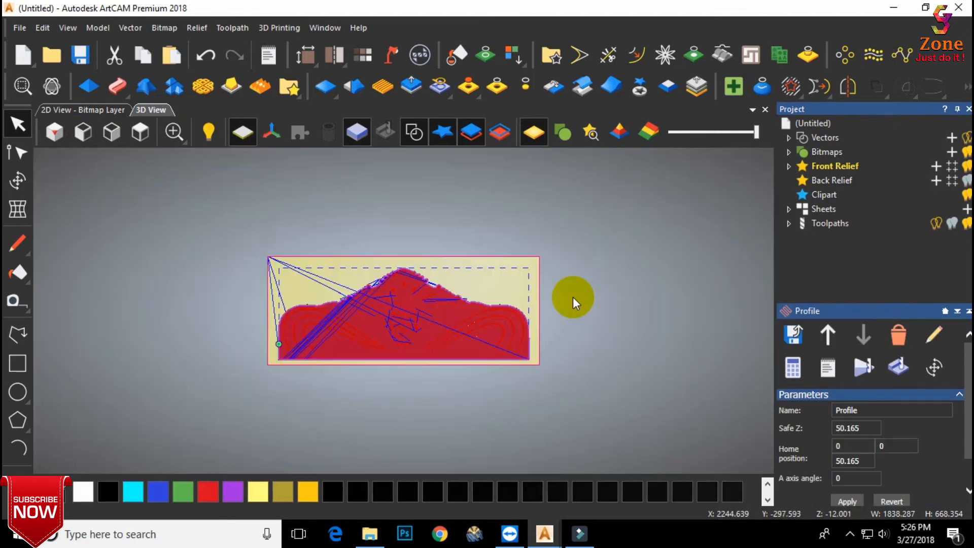
- Simulate the Profile toolpath at fast speed in isometric view, then end the simulation and inspect the cut outline
click(863, 366)
click(550, 388)
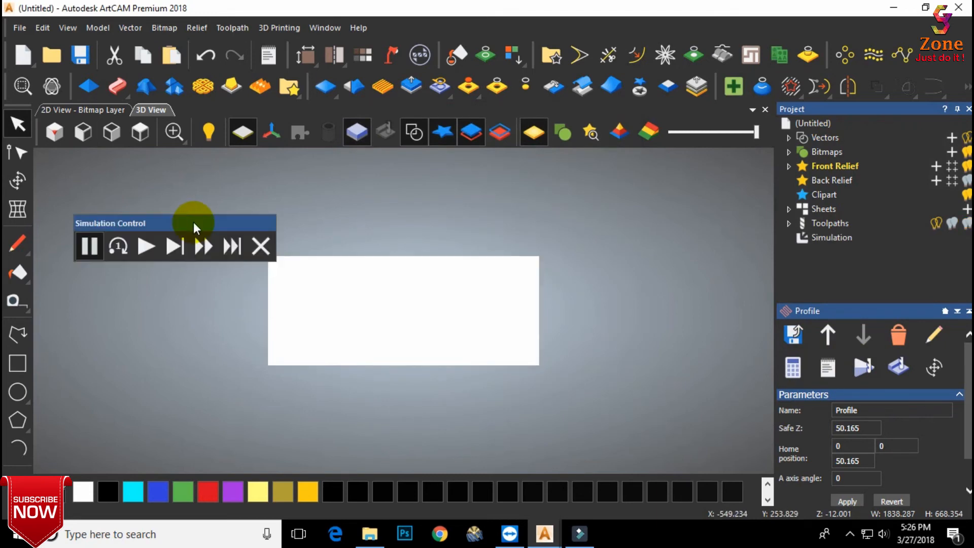
click(55, 133)
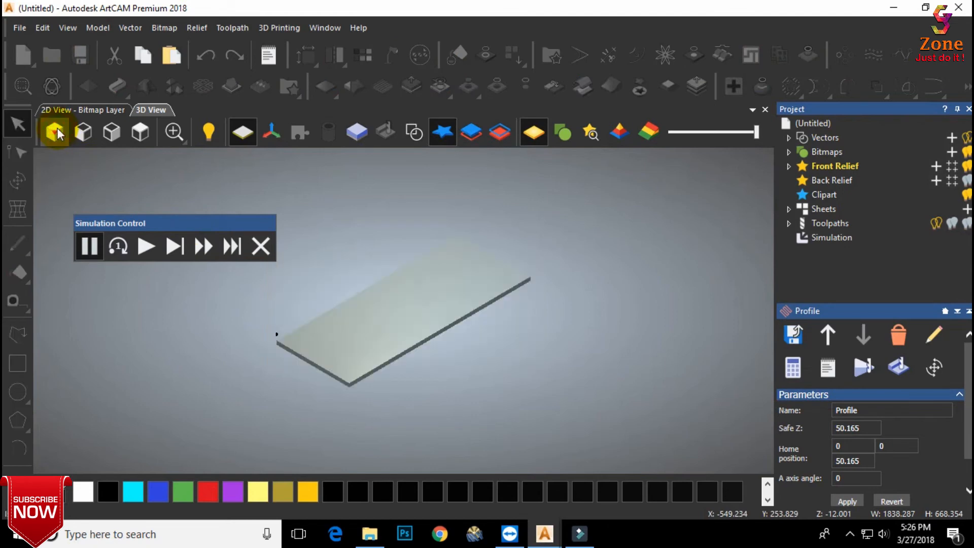
click(147, 249)
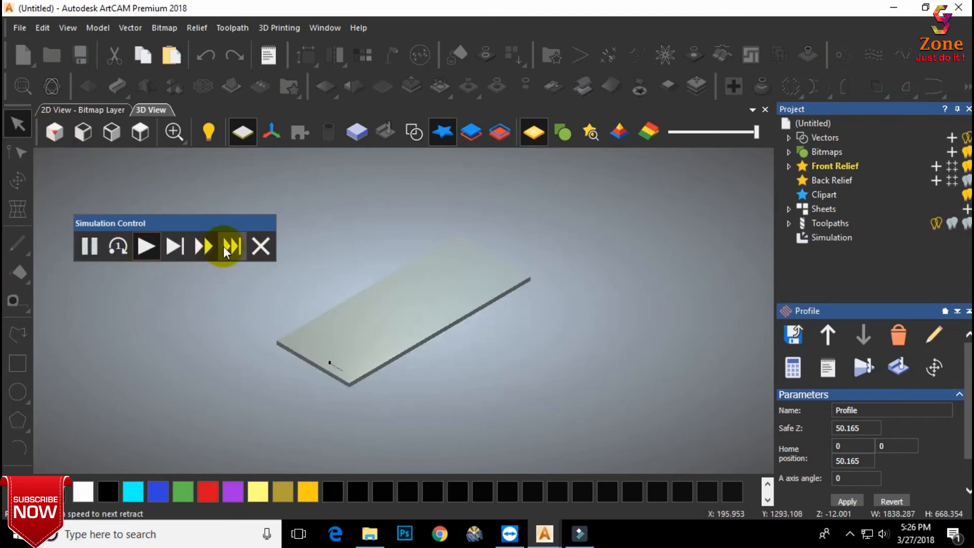
click(206, 247)
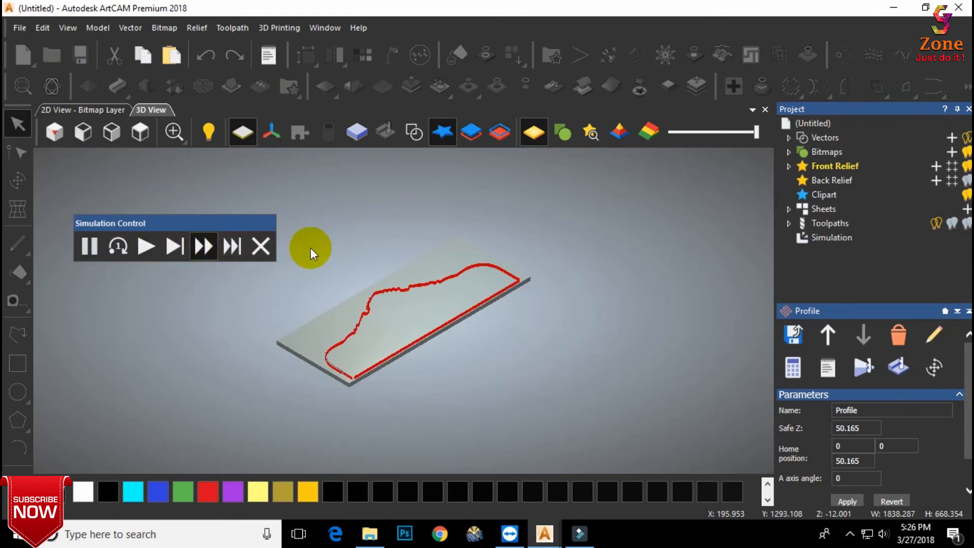
click(260, 246)
scroll(373, 322, up, 6)
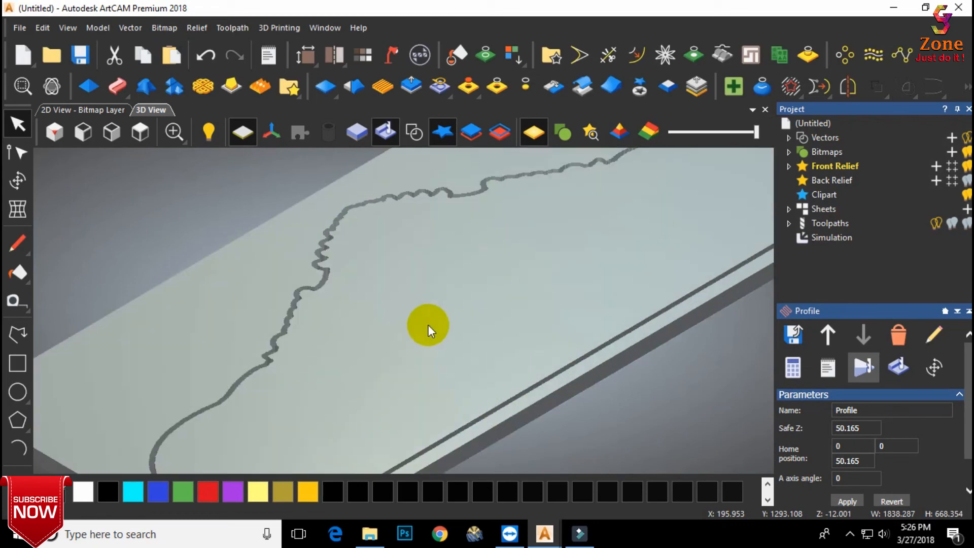
scroll(429, 325, down, 6)
scroll(412, 327, up, 3)
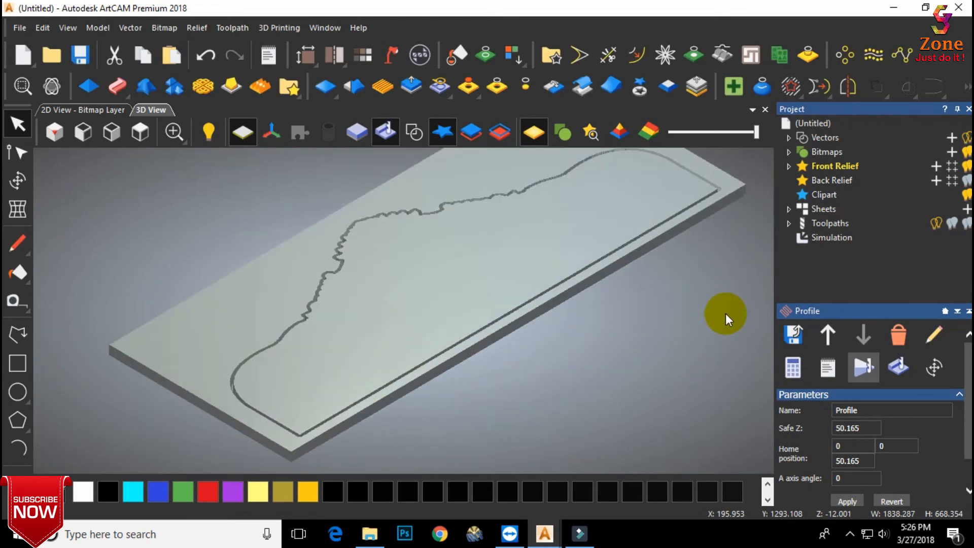
- Start simulating the Machine Relief toolpath on the same block and run it at fast speed
click(789, 223)
click(852, 238)
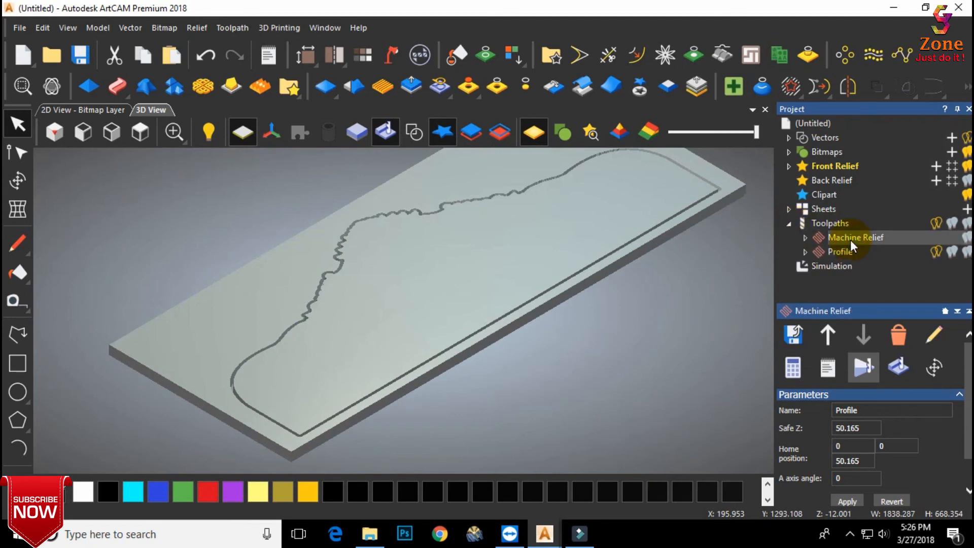
click(863, 367)
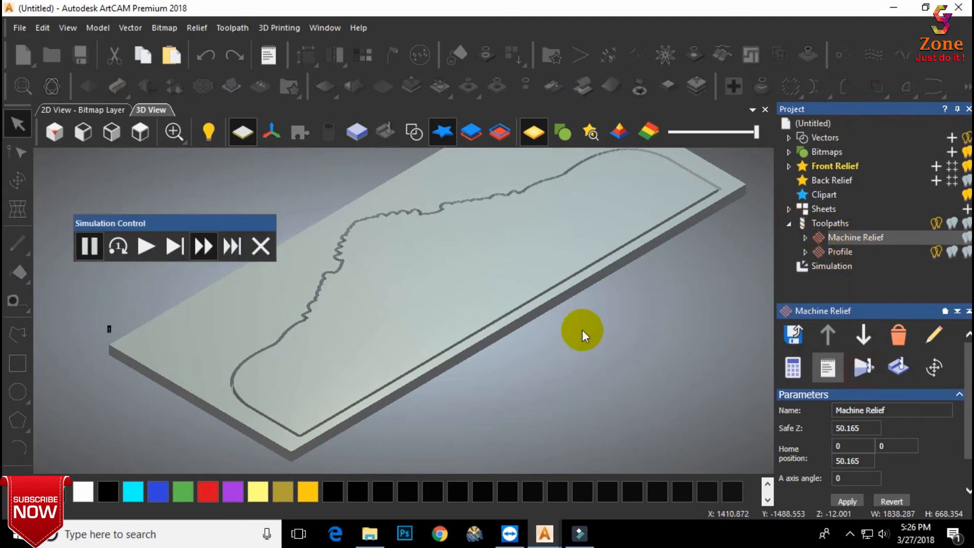
click(146, 246)
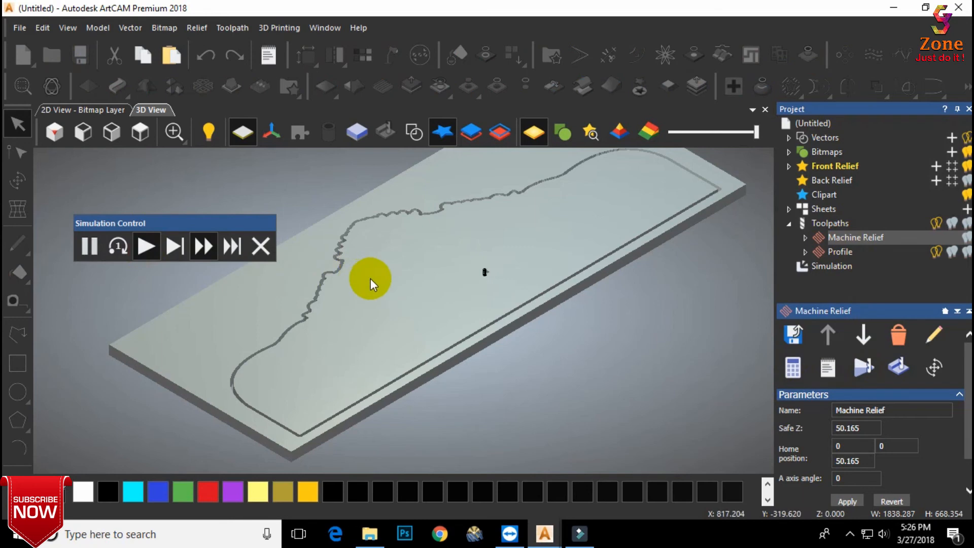
click(203, 246)
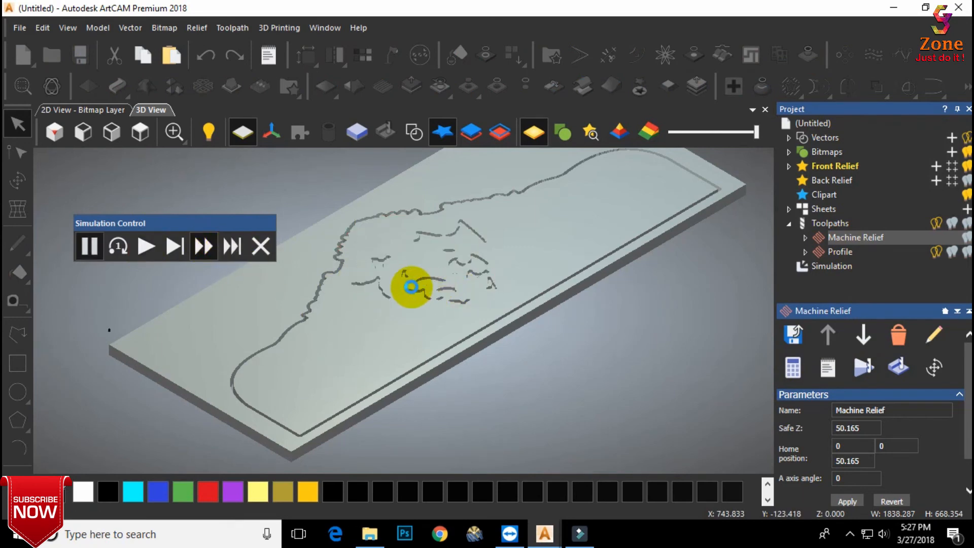
click(210, 247)
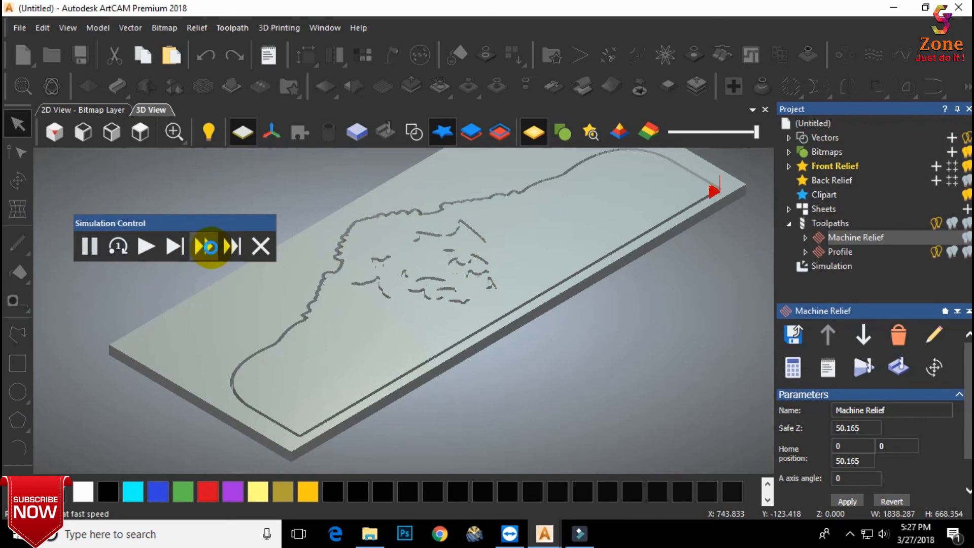
- Examine the carved detail at the block's corner while the relief simulation runs, then stop the simulation
scroll(611, 245, down, 2)
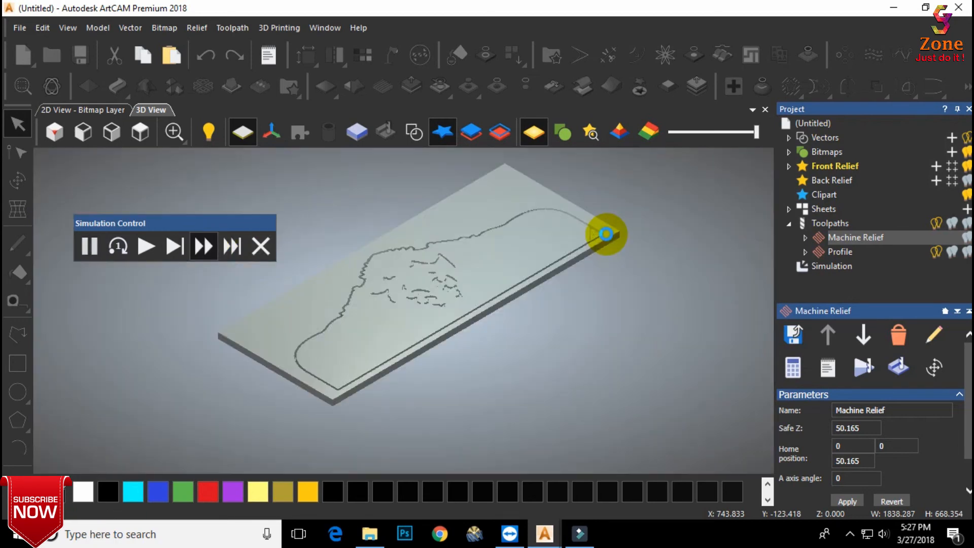
scroll(594, 231, up, 5)
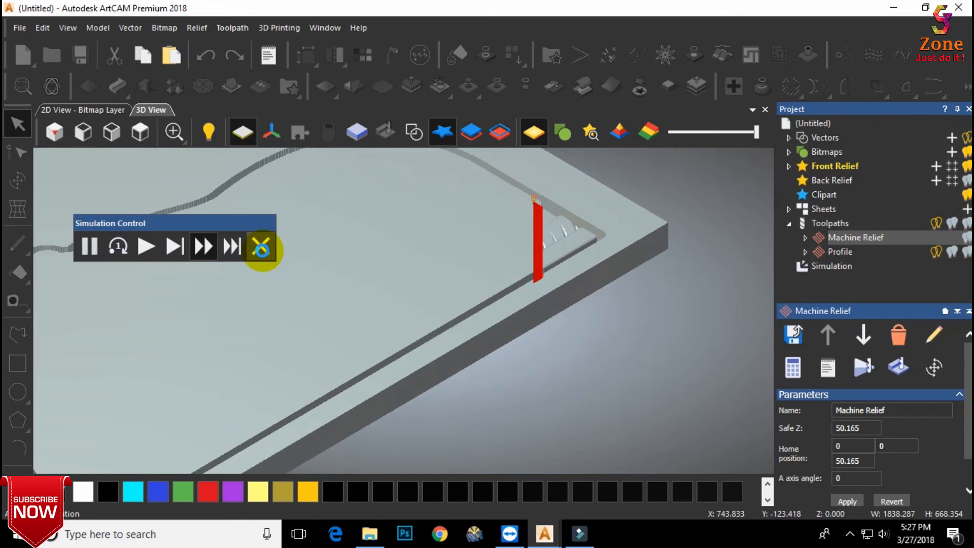
scroll(471, 252, down, 2)
scroll(500, 257, up, 3)
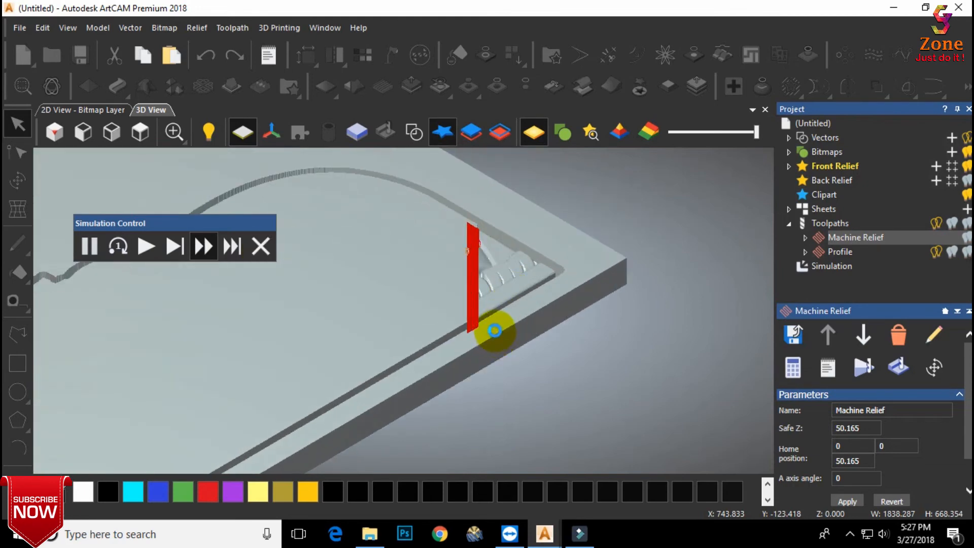
scroll(494, 331, down, 3)
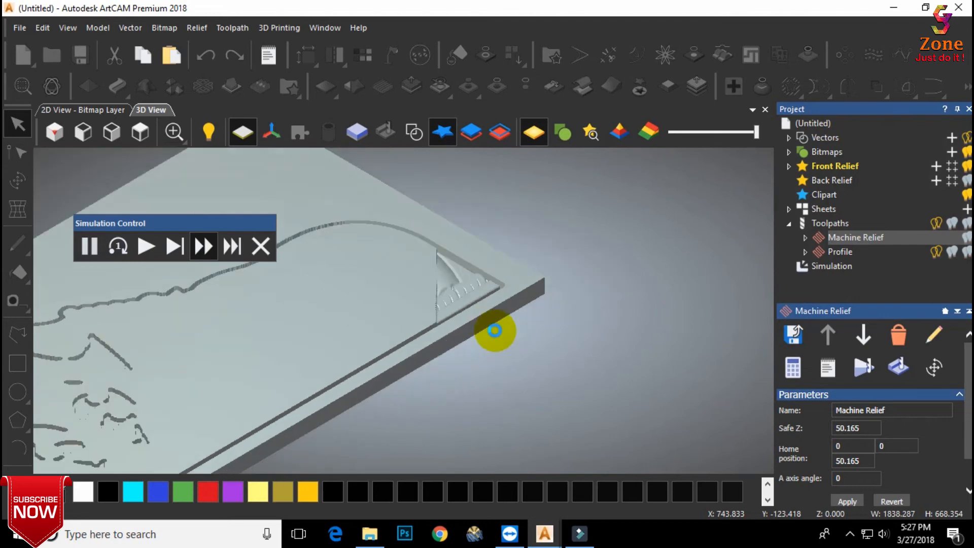
scroll(454, 285, up, 8)
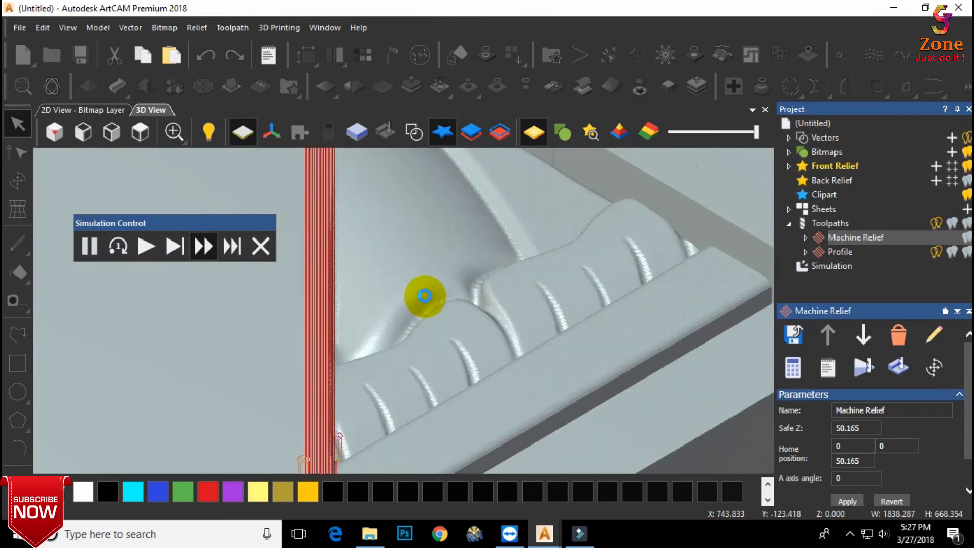
scroll(425, 295, down, 3)
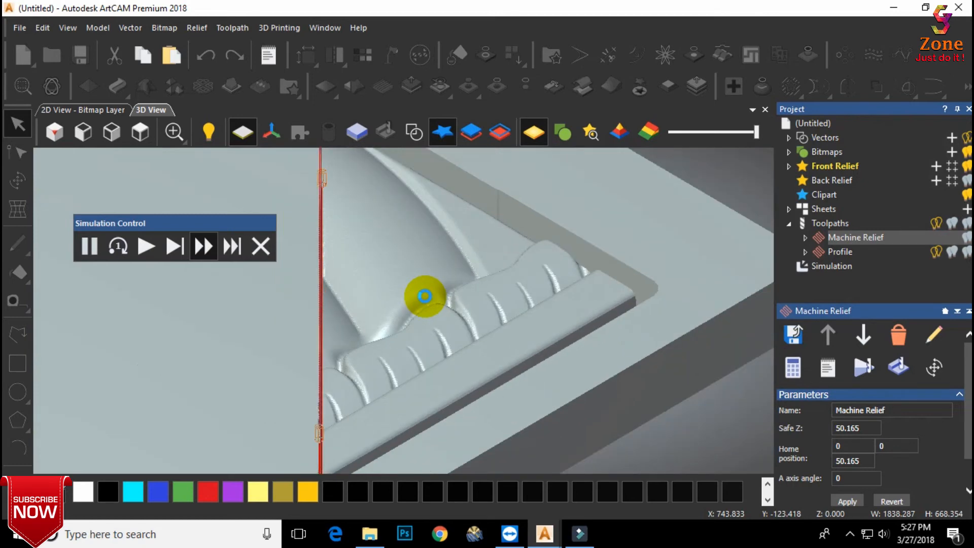
scroll(424, 295, down, 5)
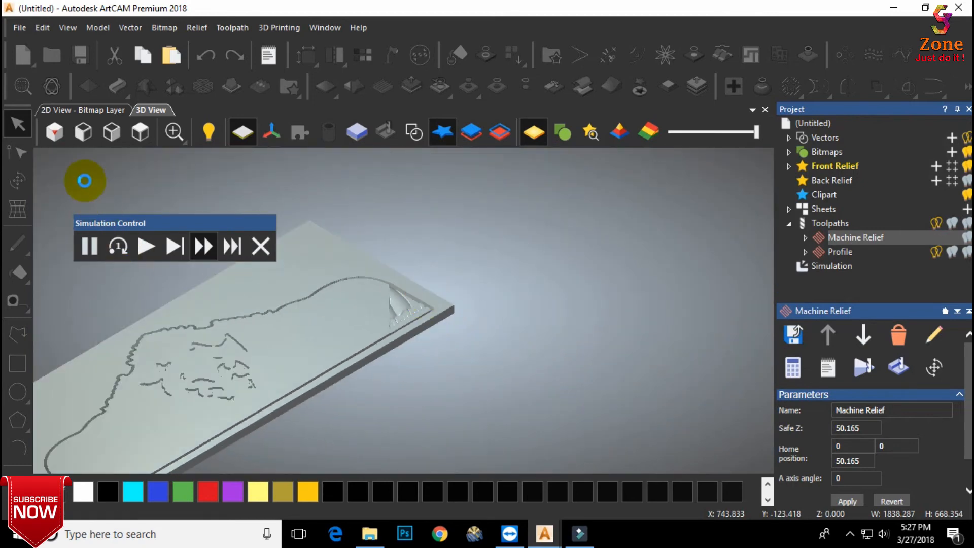
click(260, 245)
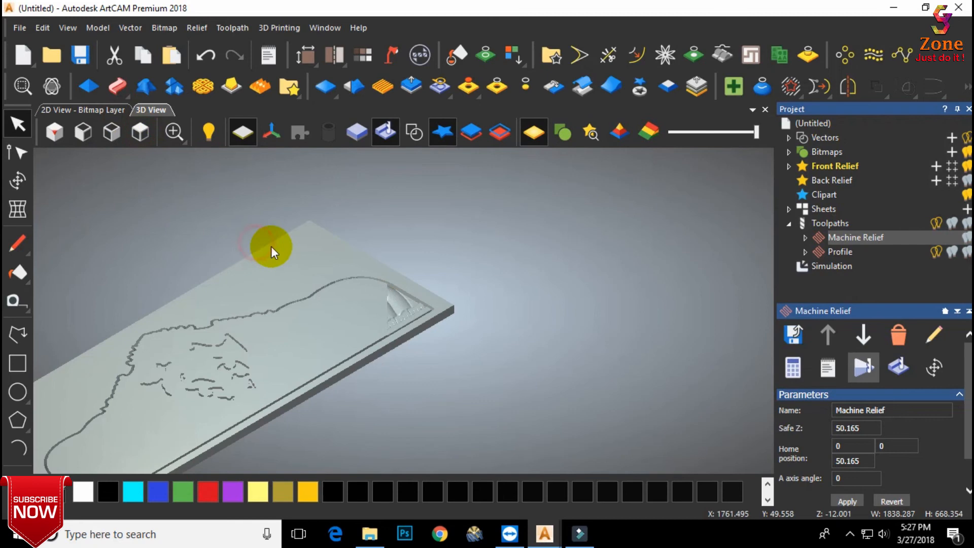
- Simulate the complete Machine Relief toolpath without playback controls and view the carved headboard from the top
click(898, 366)
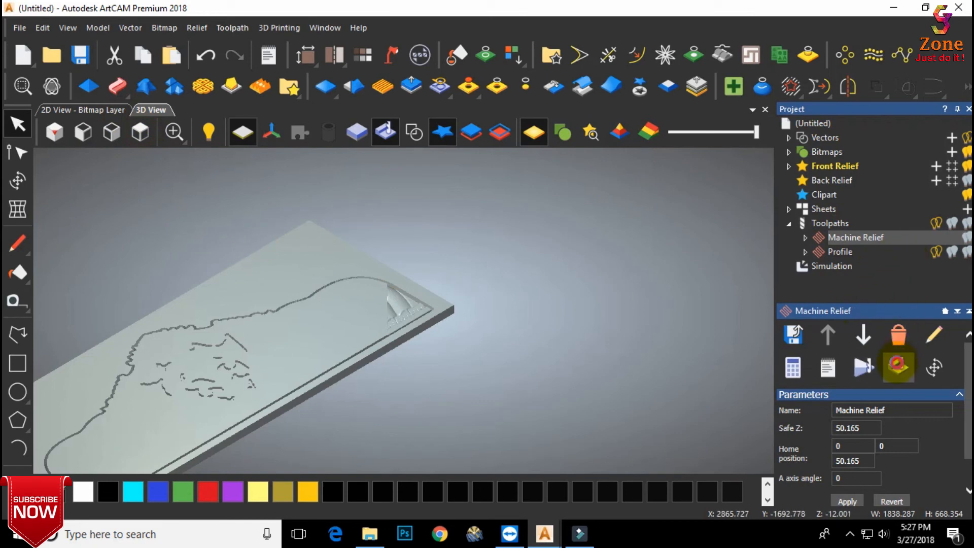
click(140, 131)
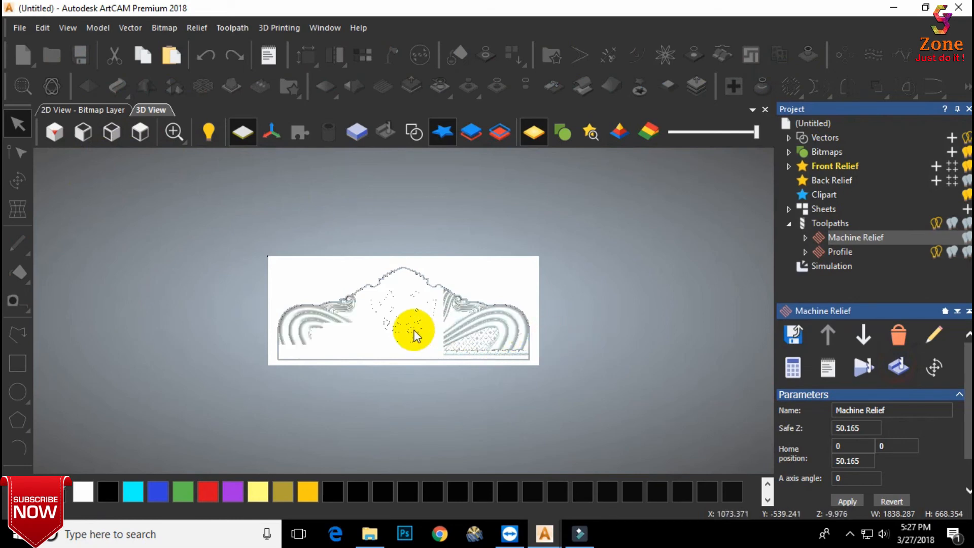
scroll(414, 335, up, 1)
scroll(414, 335, up, 2)
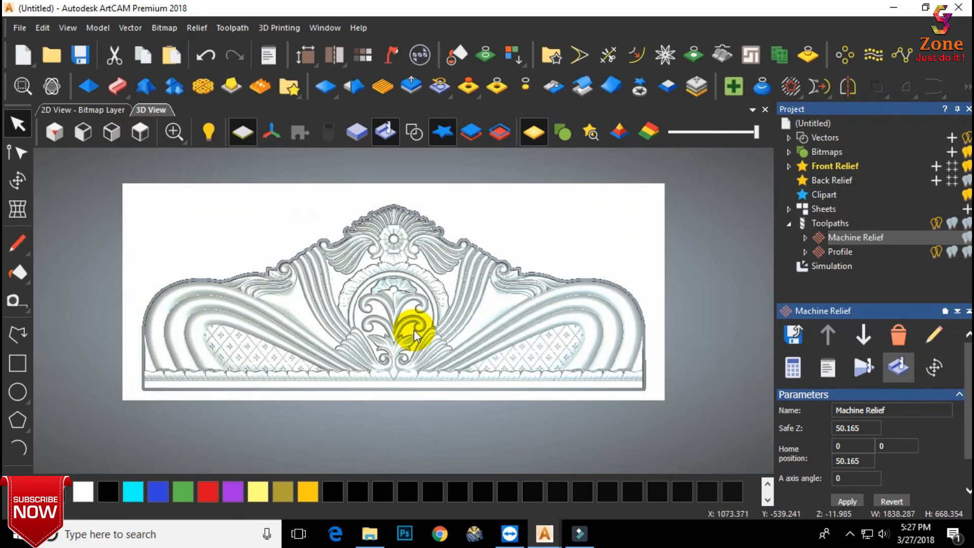
- Delete the waste material around the simulated headboard by picking it, and close the waste deletion settings
click(826, 265)
click(828, 367)
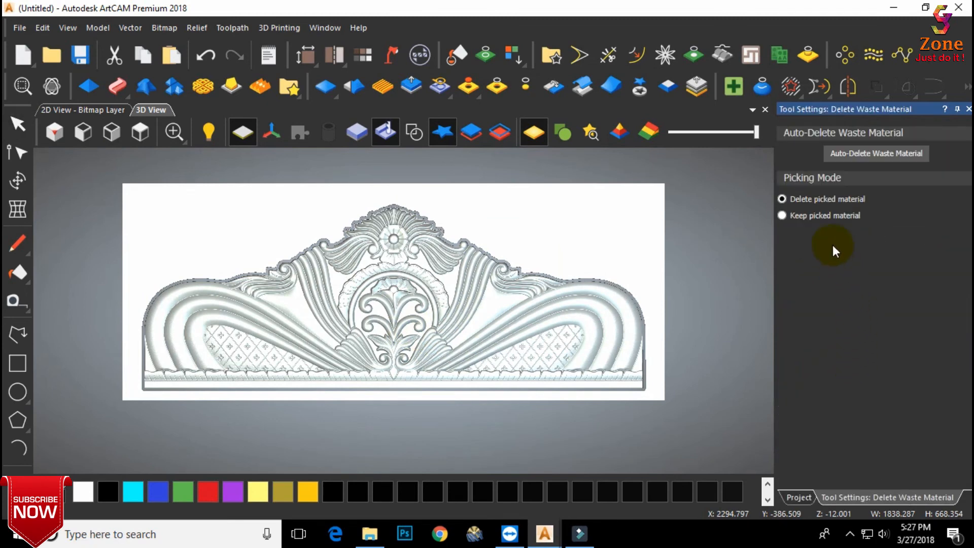
click(603, 226)
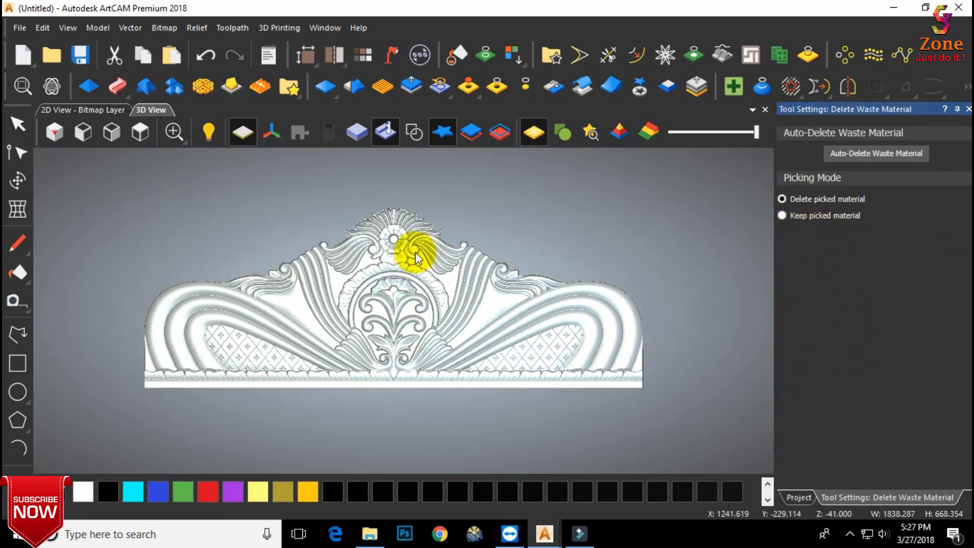
scroll(388, 212, up, 3)
scroll(388, 212, down, 1)
scroll(634, 312, down, 1)
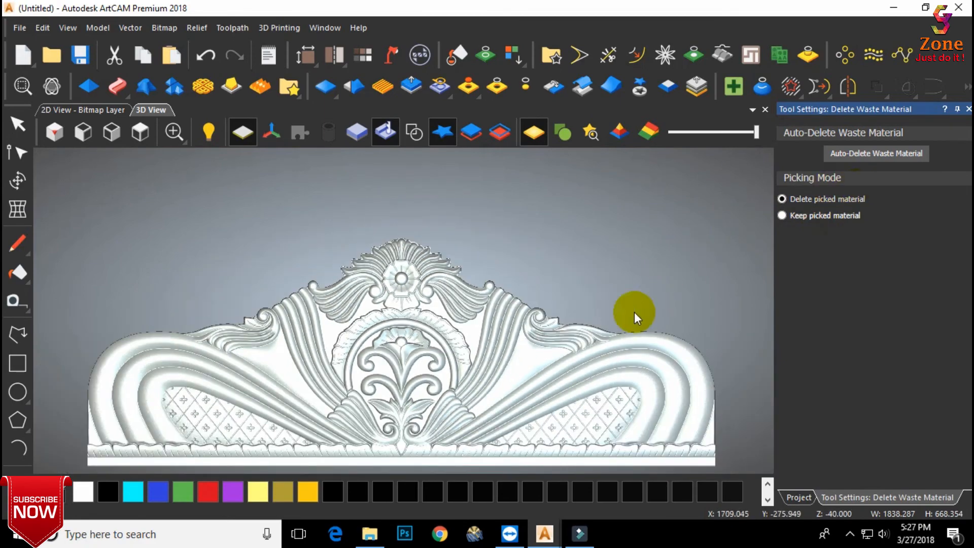
click(969, 109)
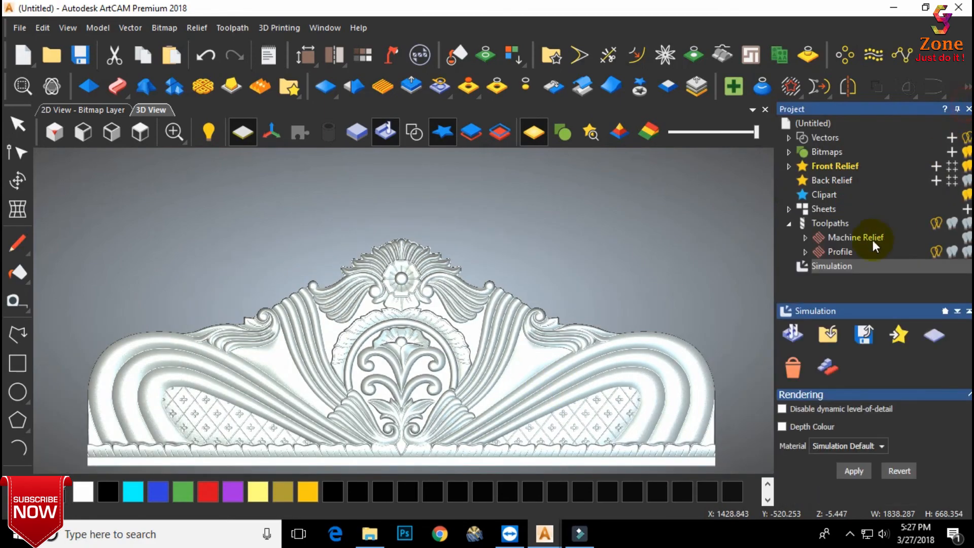
- Apply the Teak (H) material colour with the Cafe reflection map to the simulated headboard
click(840, 267)
click(394, 57)
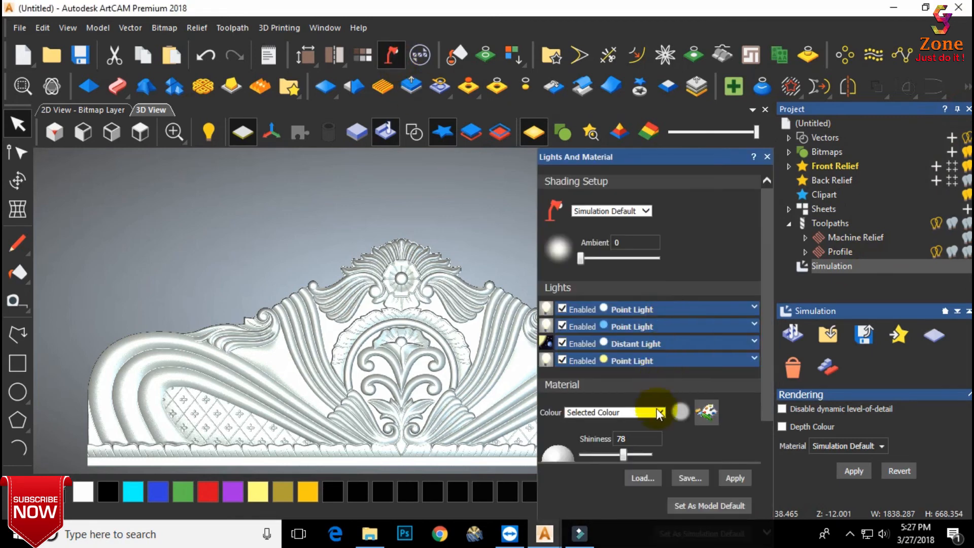
click(659, 411)
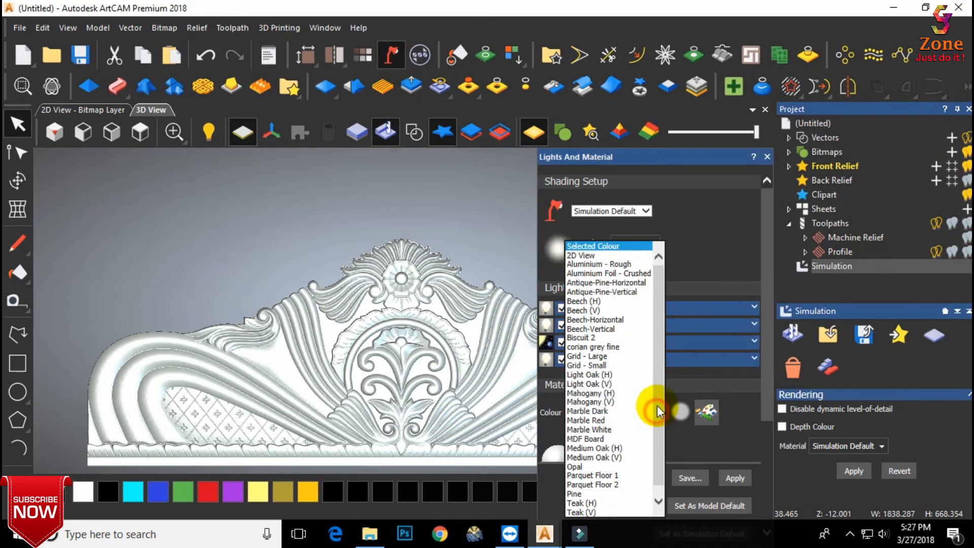
click(584, 504)
scroll(677, 421, down, 3)
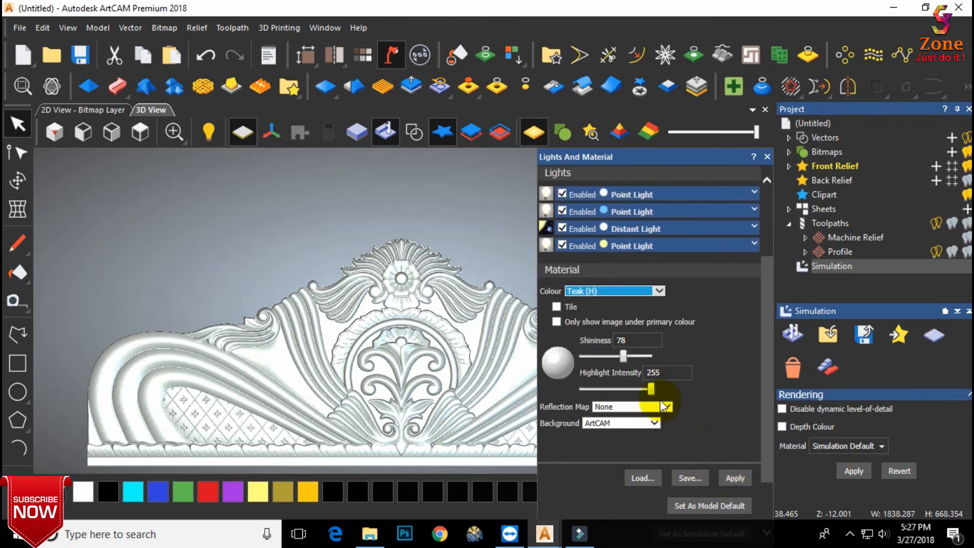
click(659, 410)
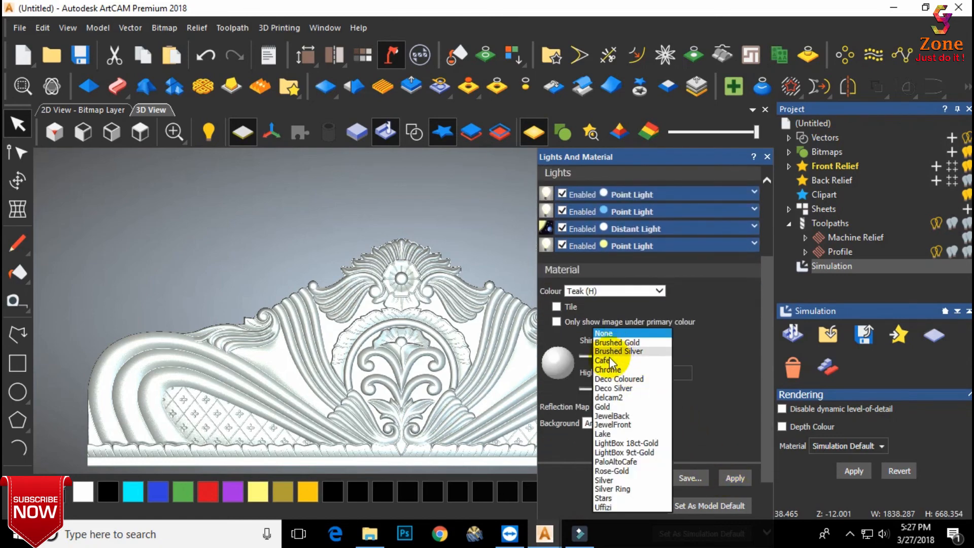
click(610, 361)
click(735, 473)
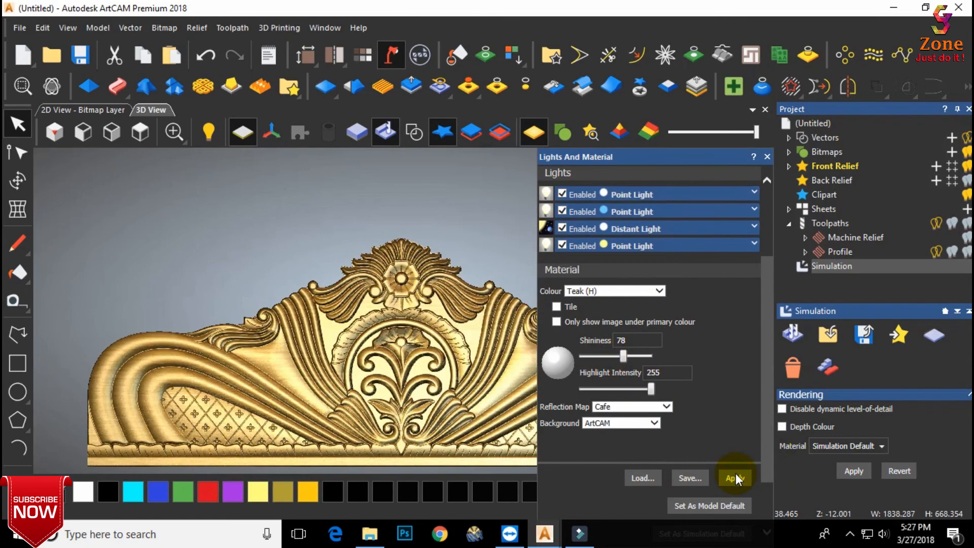
- Keep Teak (H) as the material colour and apply the Chrome reflection map to the headboard
click(656, 291)
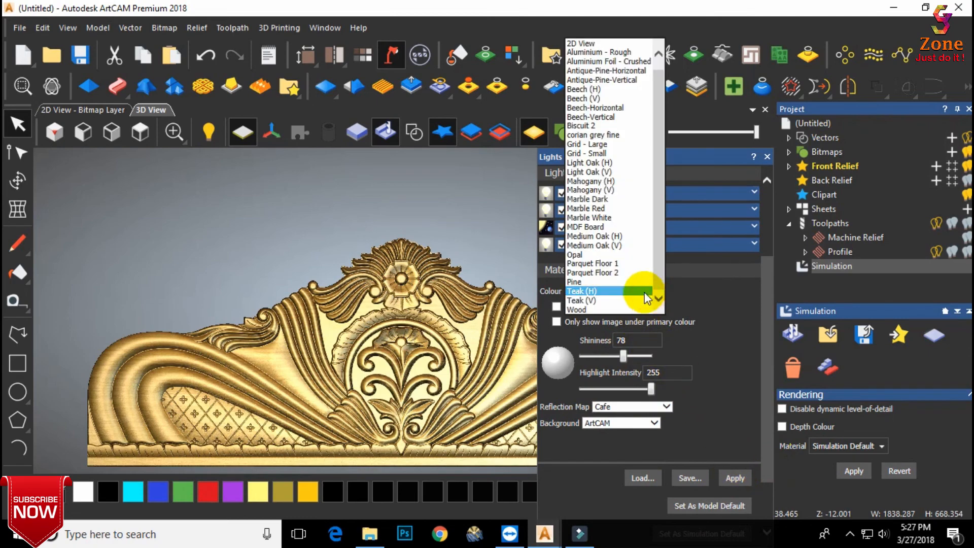
click(587, 291)
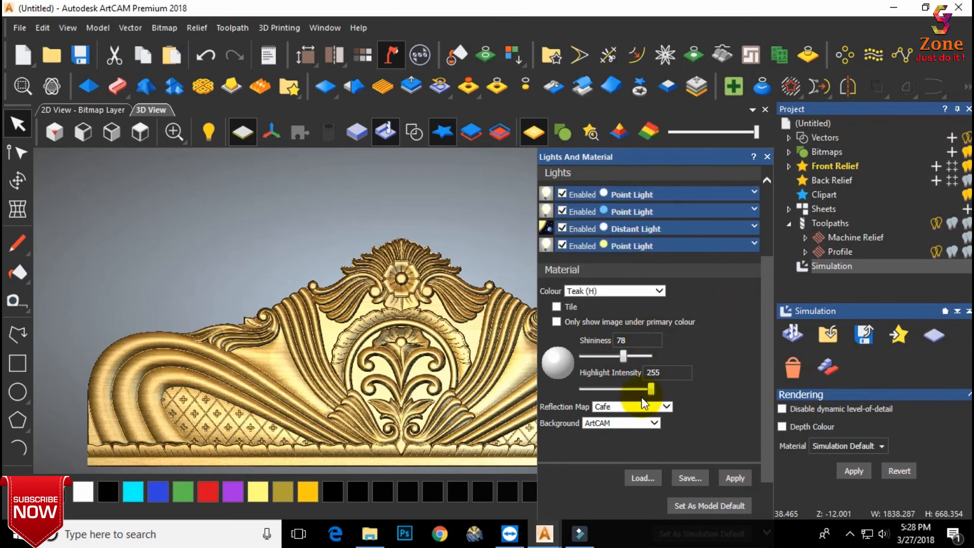
click(654, 407)
click(611, 371)
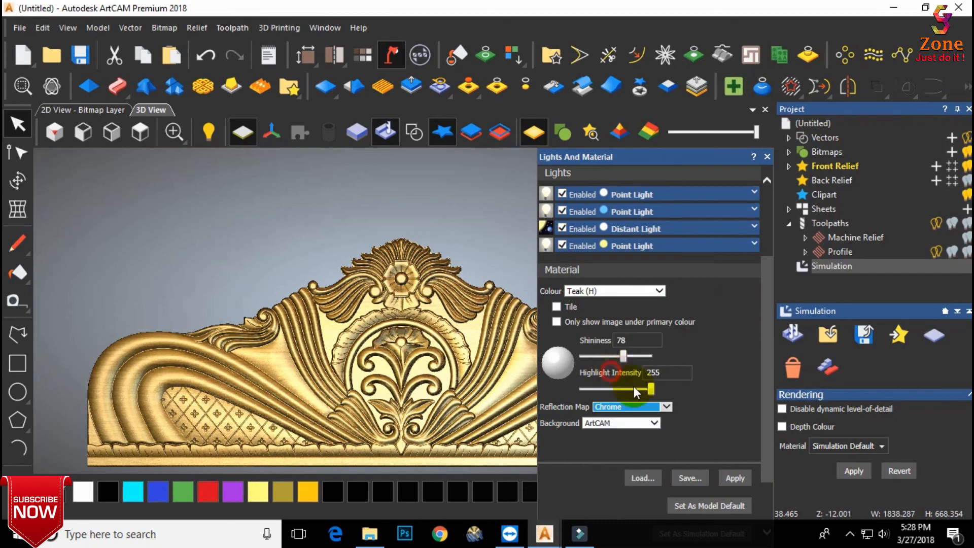
click(736, 477)
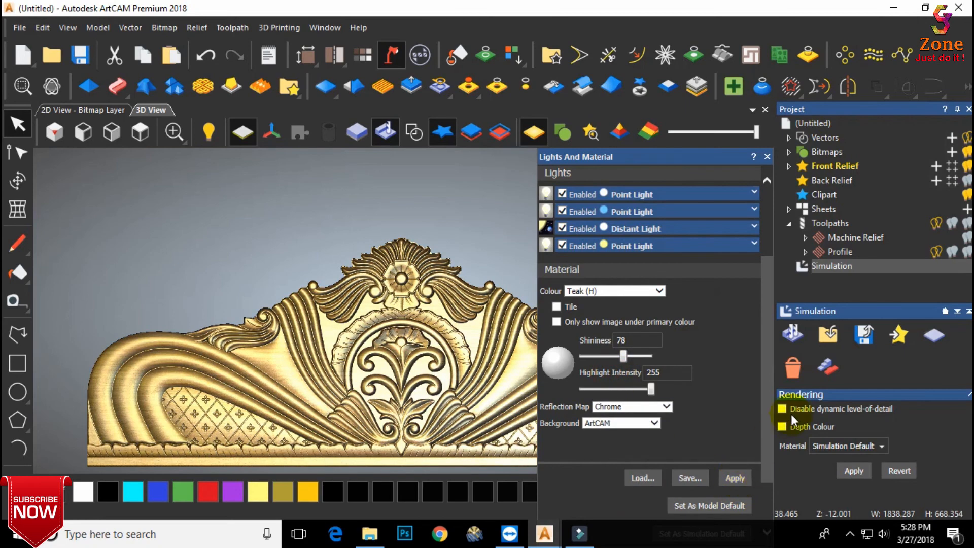
- Apply the Beech (H) material colour, close the lights and material settings, and view the whole rendered headboard
click(658, 292)
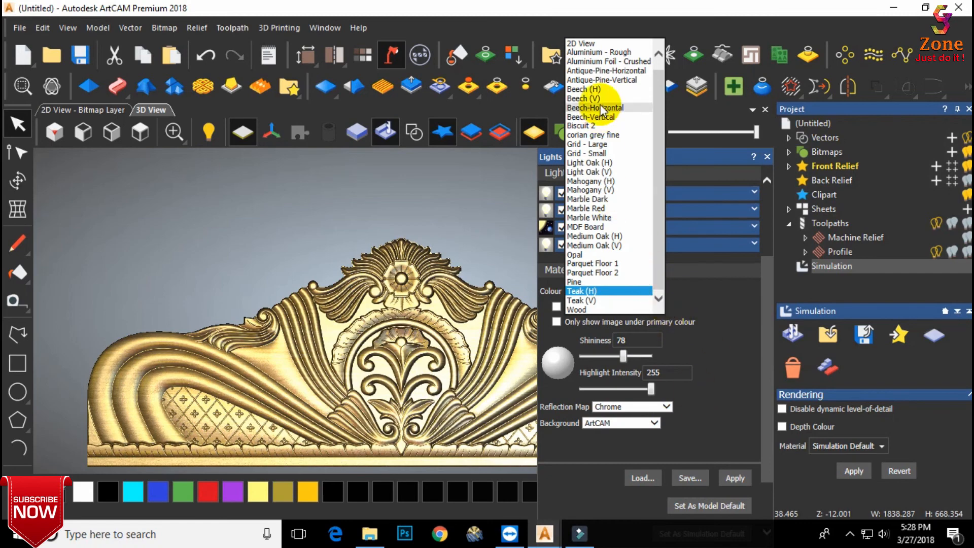
click(584, 89)
click(744, 484)
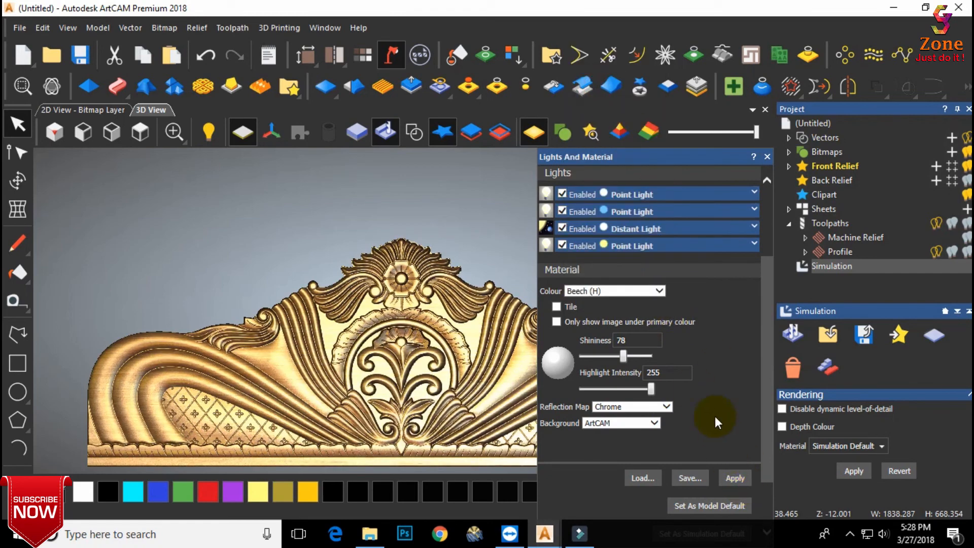
click(767, 157)
scroll(387, 385, down, 2)
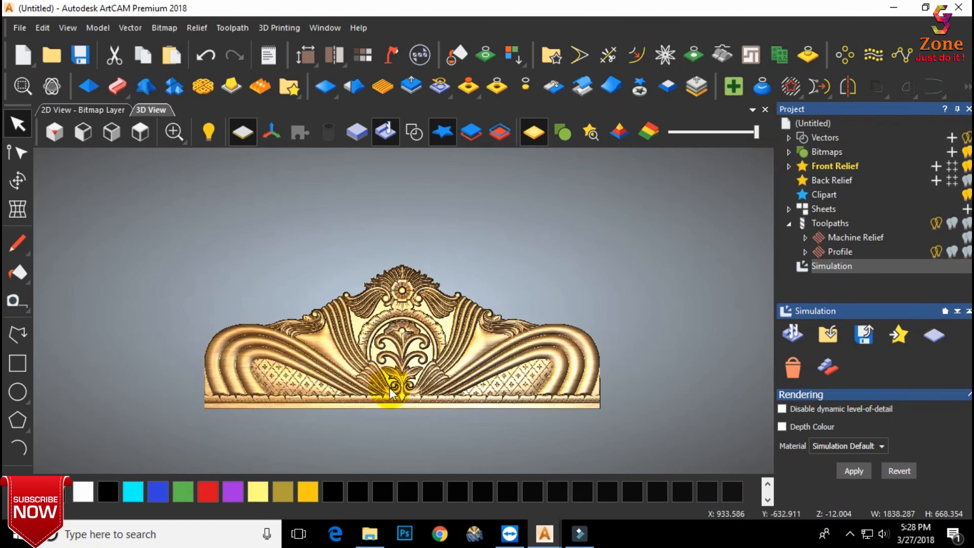
scroll(400, 278, up, 4)
scroll(431, 265, down, 1)
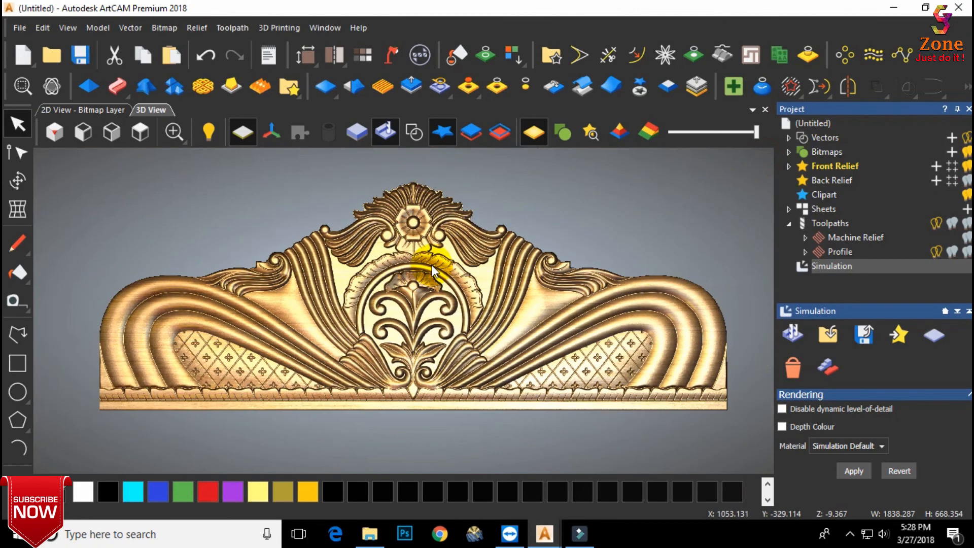
scroll(431, 265, up, 1)
scroll(431, 261, down, 1)
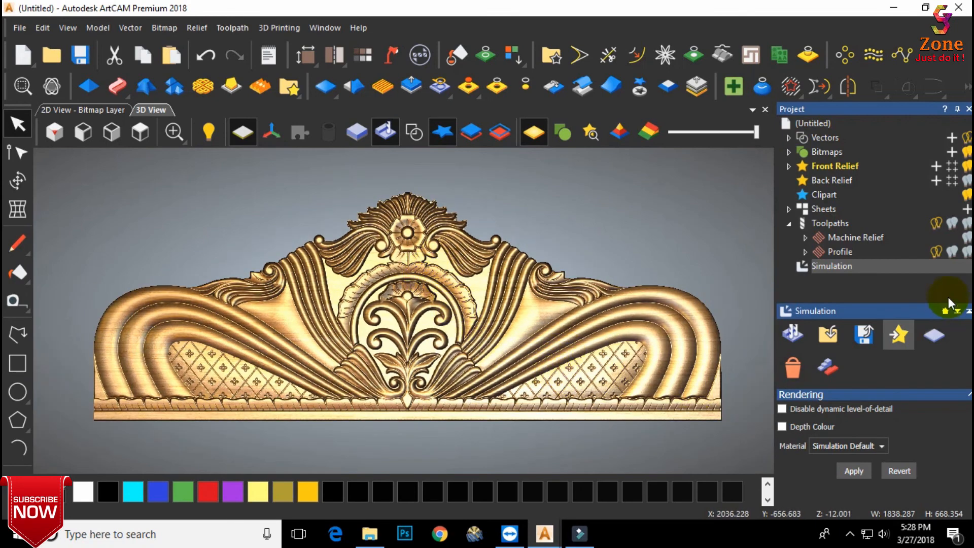
- Open the toolpath saving settings for all calculated toolpaths and set the machine file format to G-Code (mm) (*.tap)
click(858, 340)
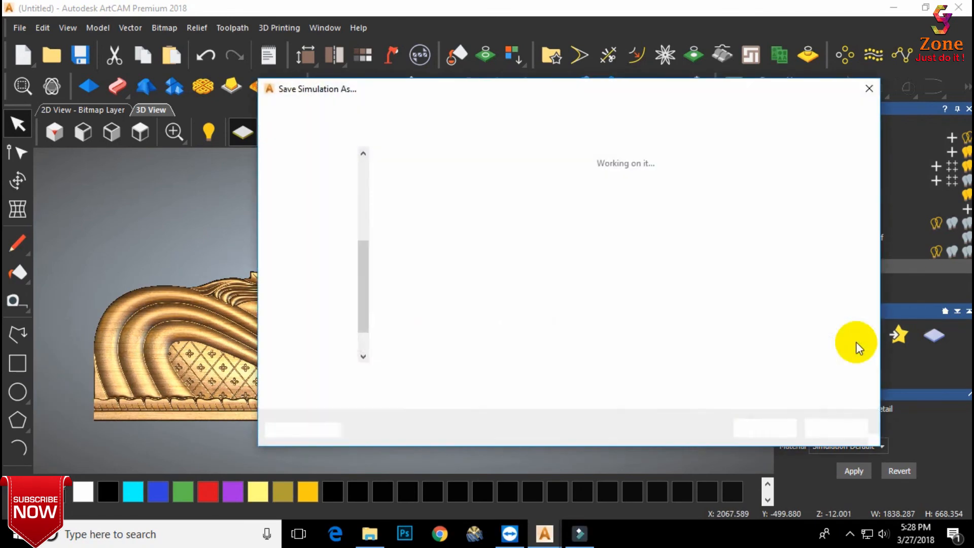
click(868, 90)
click(832, 221)
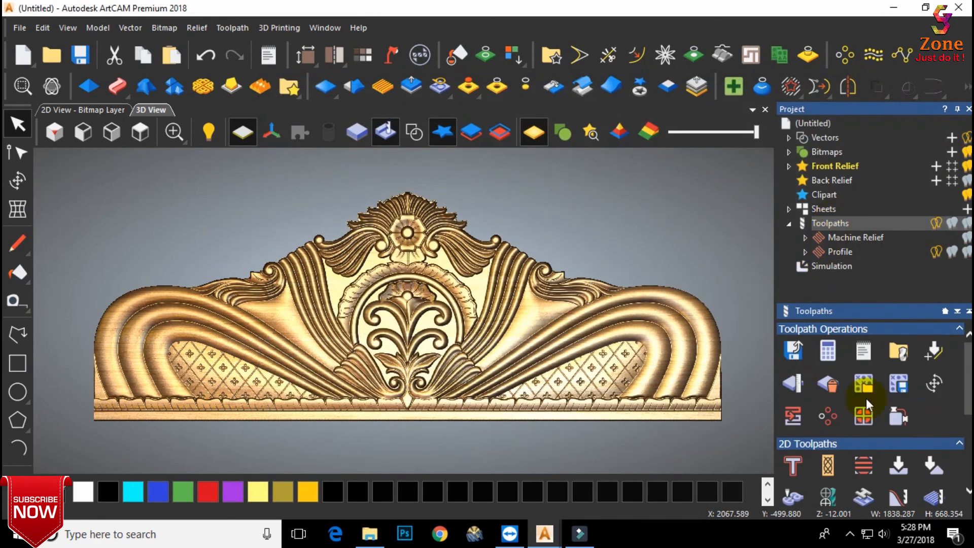
click(793, 349)
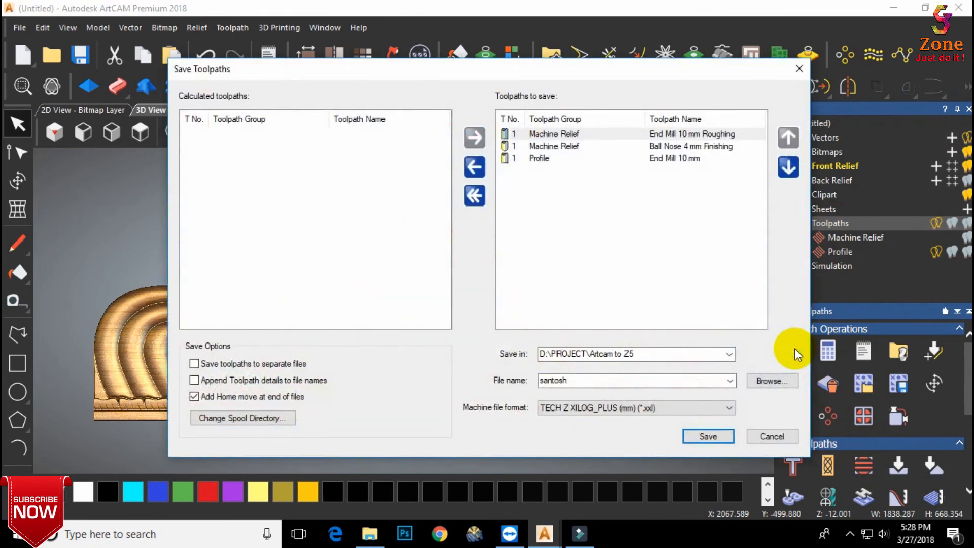
click(635, 406)
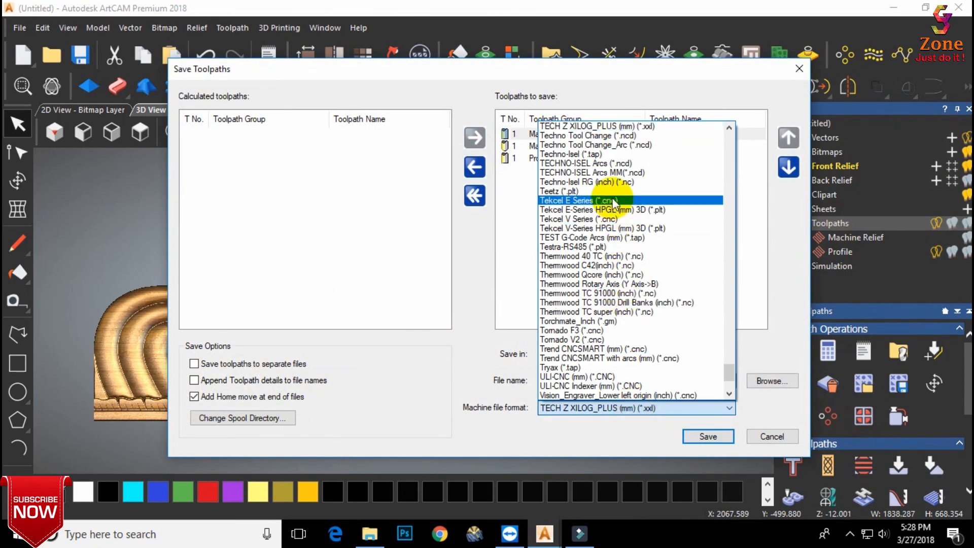
key(g)
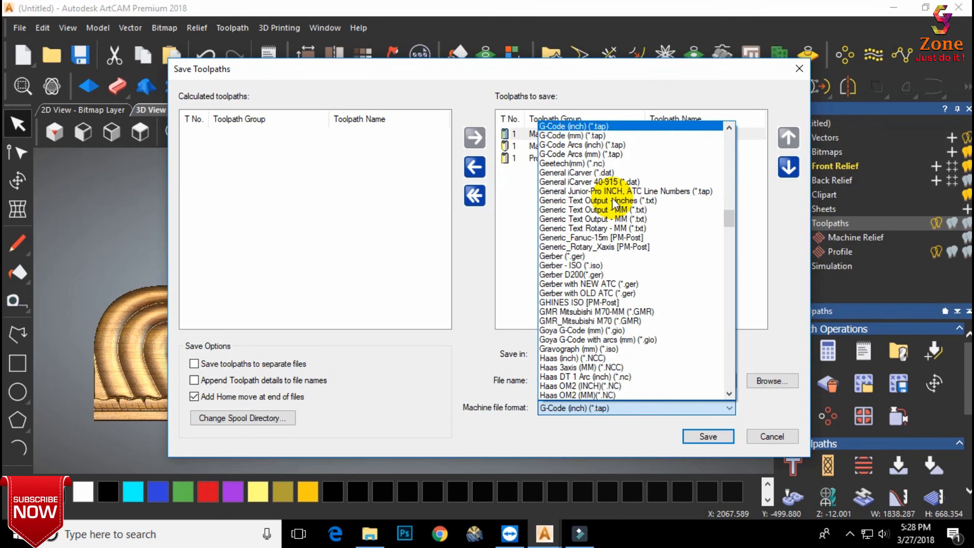
click(592, 135)
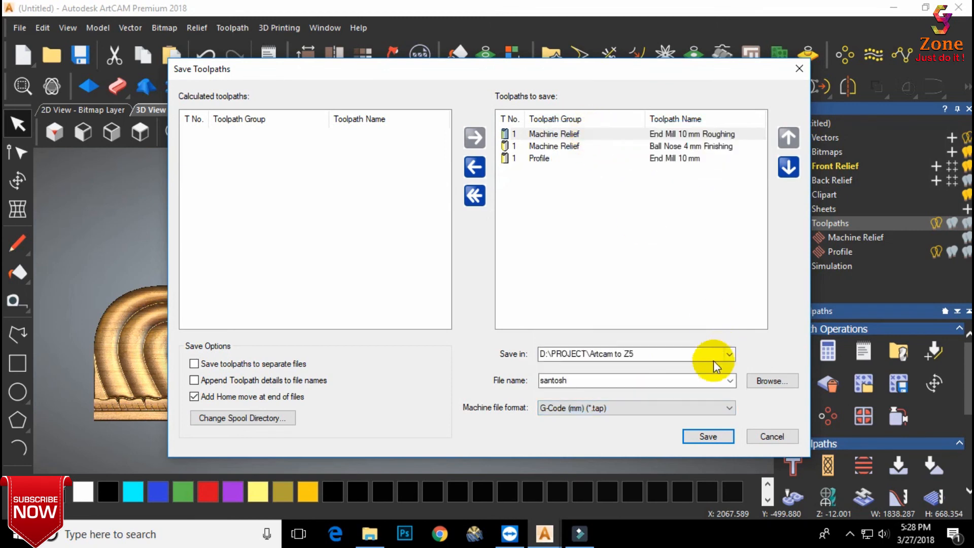
- Save the toolpaths to separate files under the name headboard, overwriting the existing file, and close the saving settings
double_click(582, 381)
text(h)
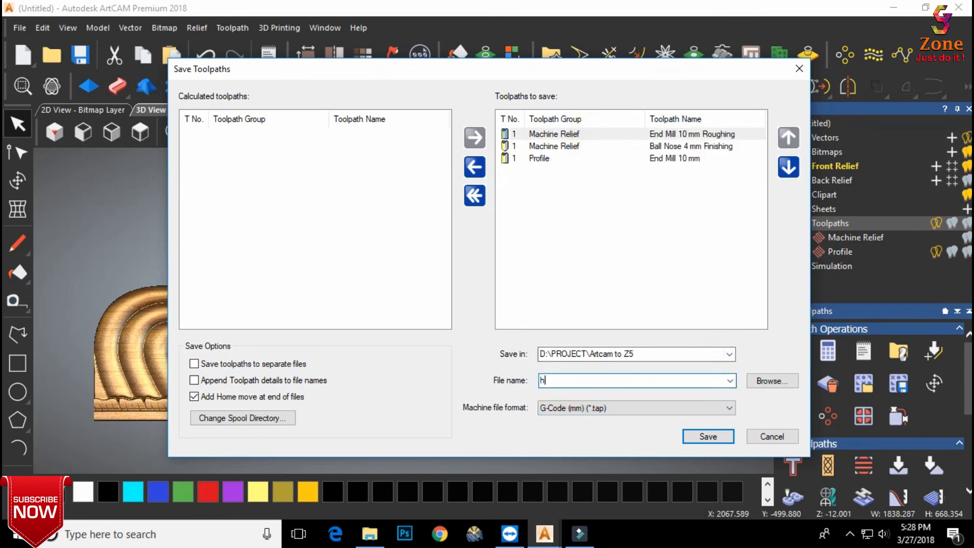
text(eadboard)
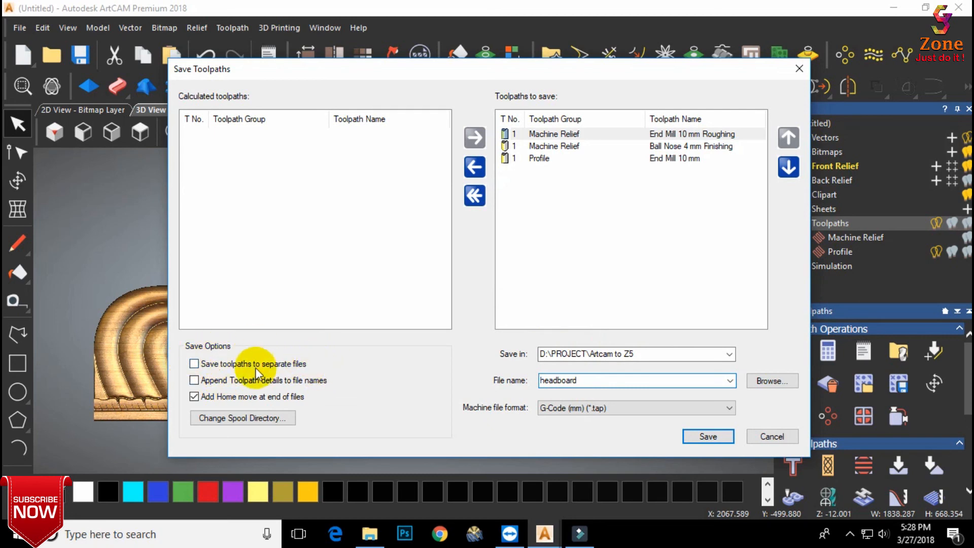
click(707, 437)
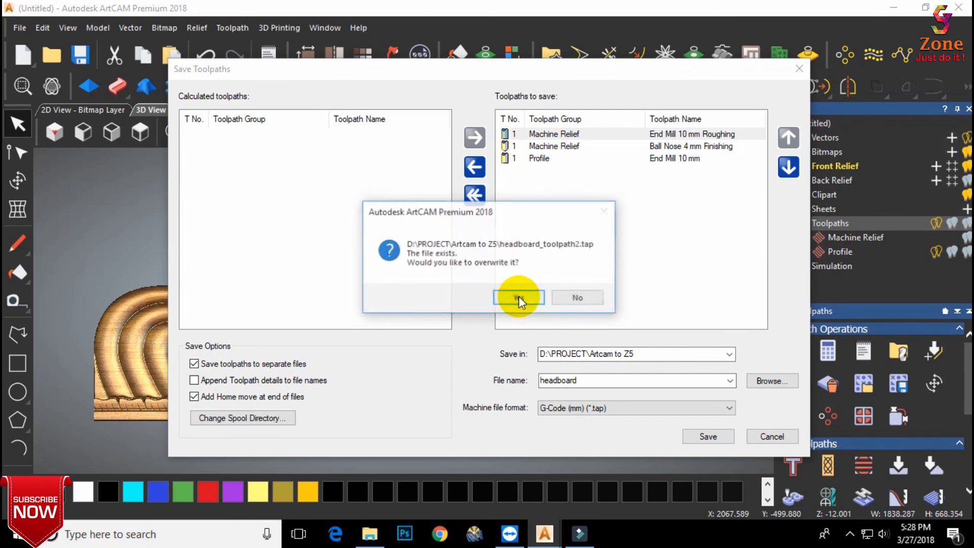
click(519, 297)
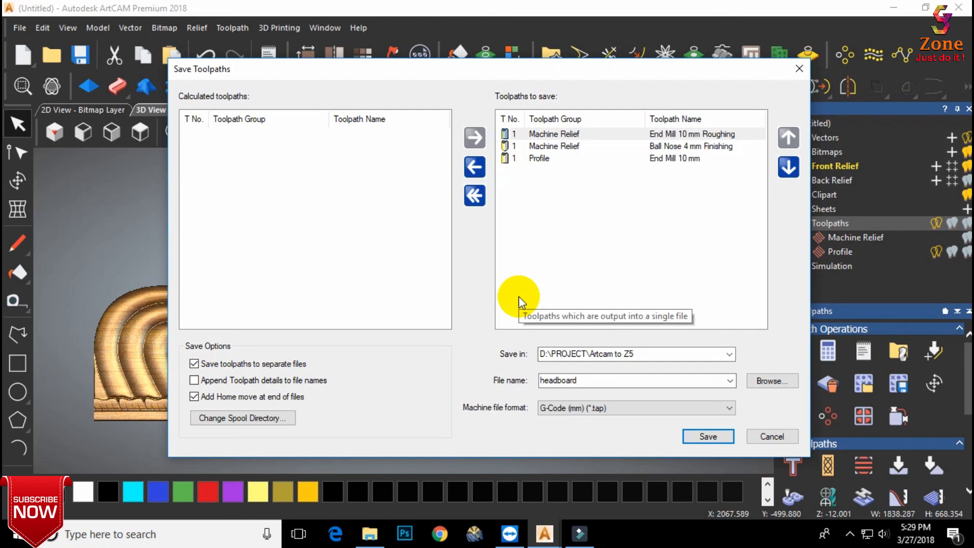
click(772, 437)
scroll(393, 320, down, 2)
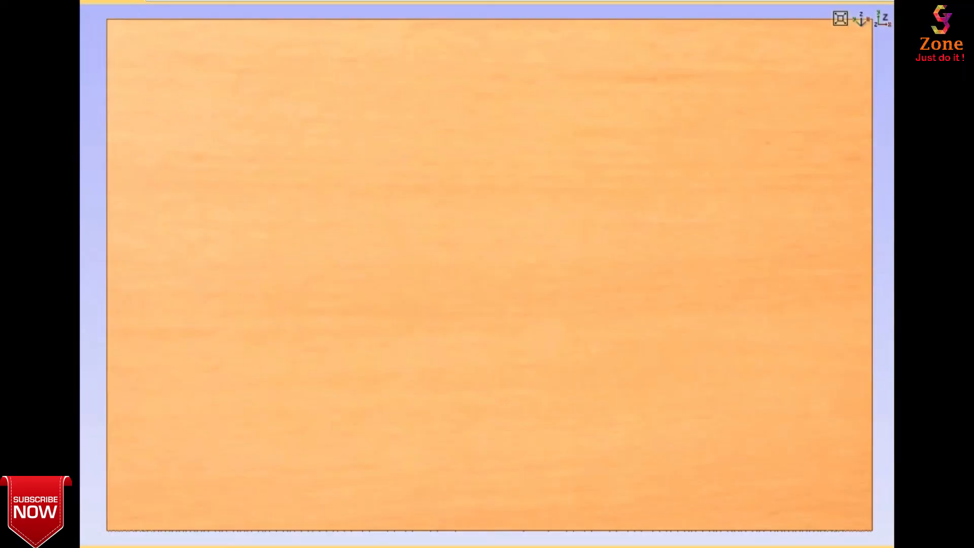